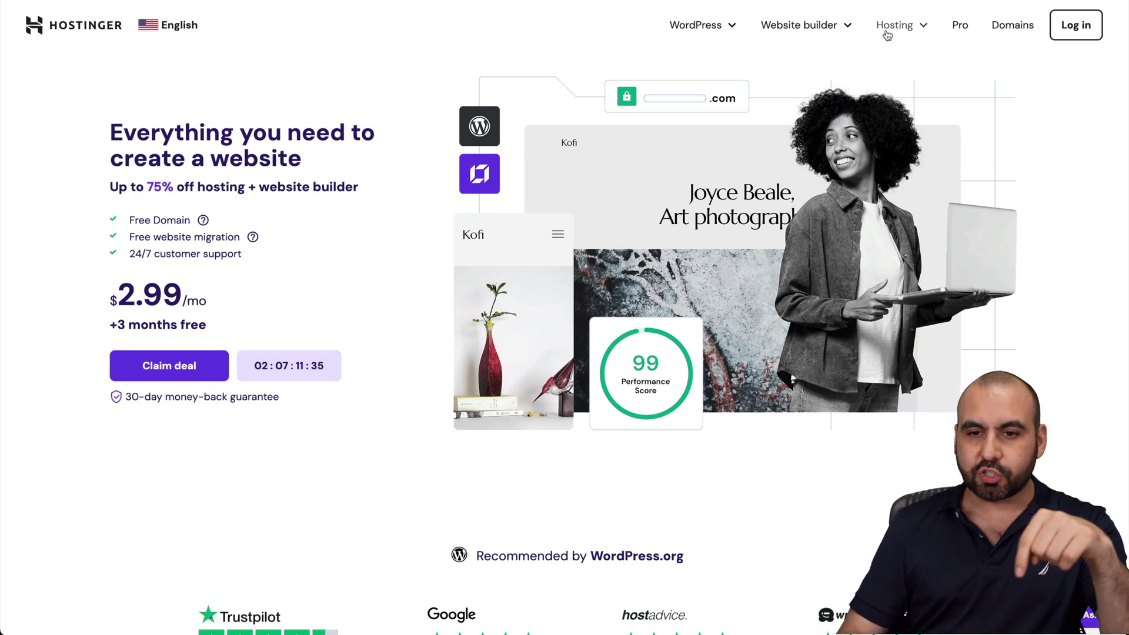
# Open Hostinger's VPS hosting page and choose the KVM 2 plan
pyautogui.moveTo(888, 35)
pyautogui.click(865, 150)
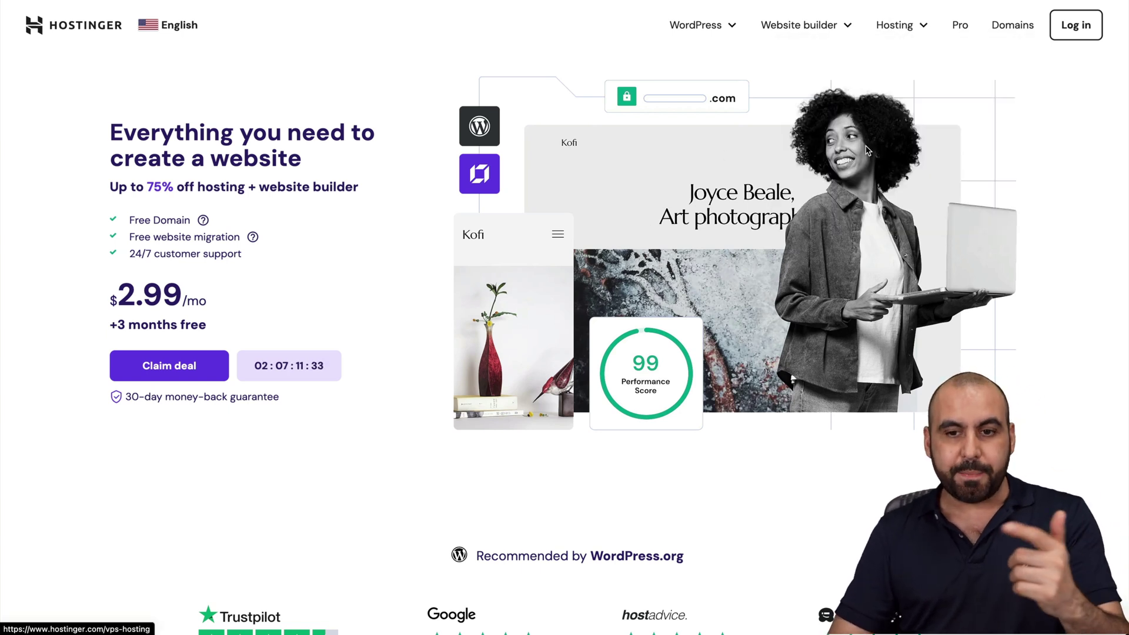
pyautogui.scroll(-8, 580, 429)
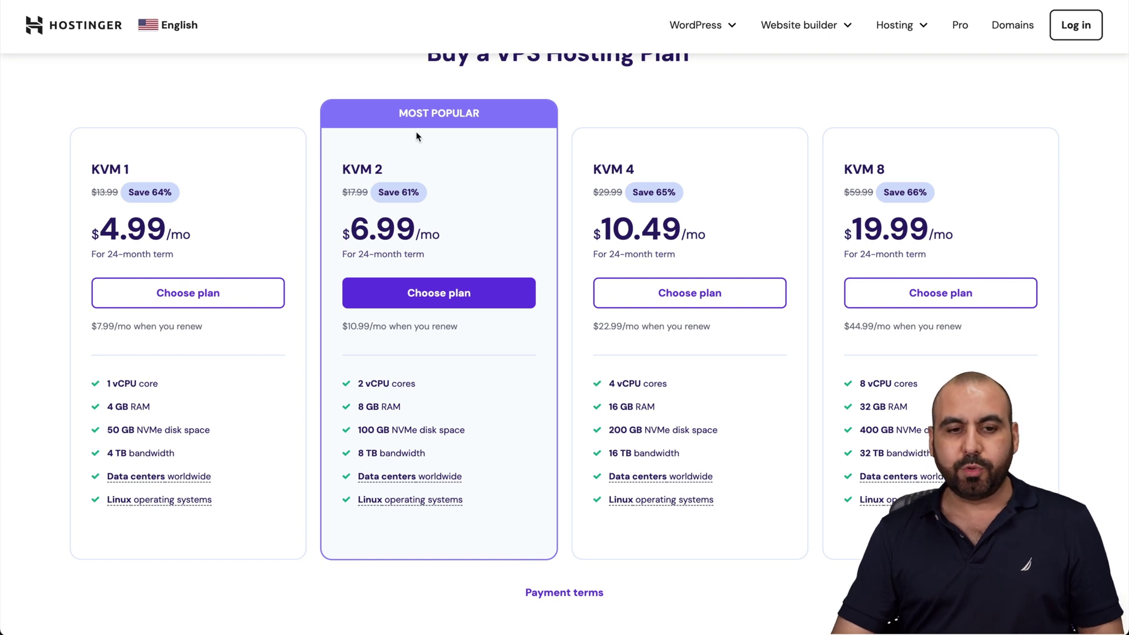
pyautogui.click(474, 296)
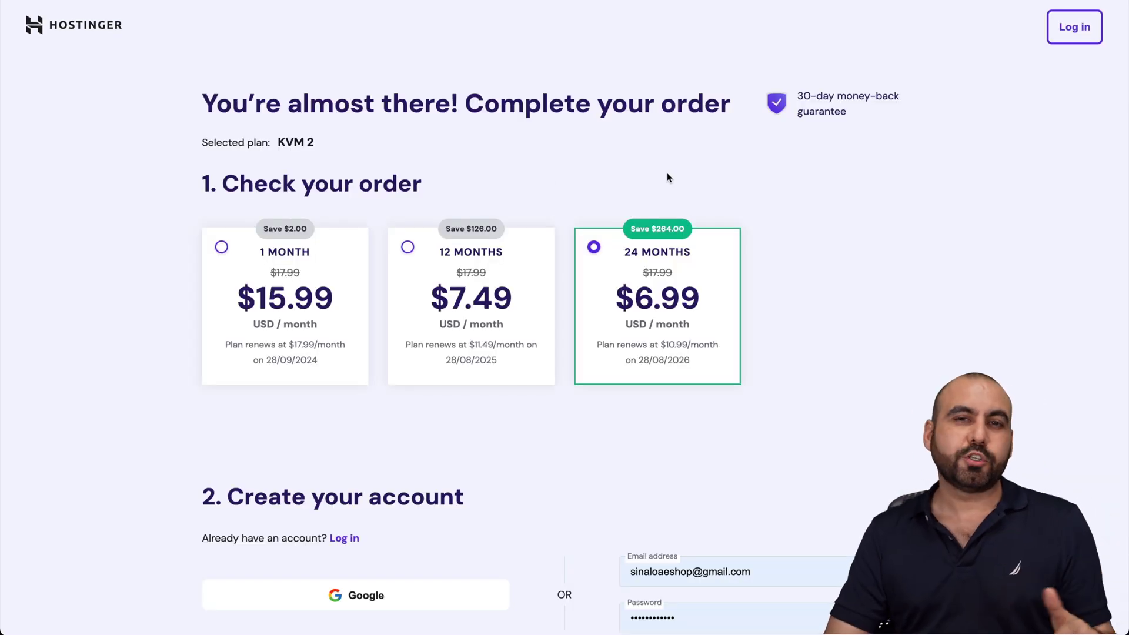
# Apply the SAASMASTER coupon code to the 24-month KVM 2 VPS order
pyautogui.scroll(-2, 667, 177)
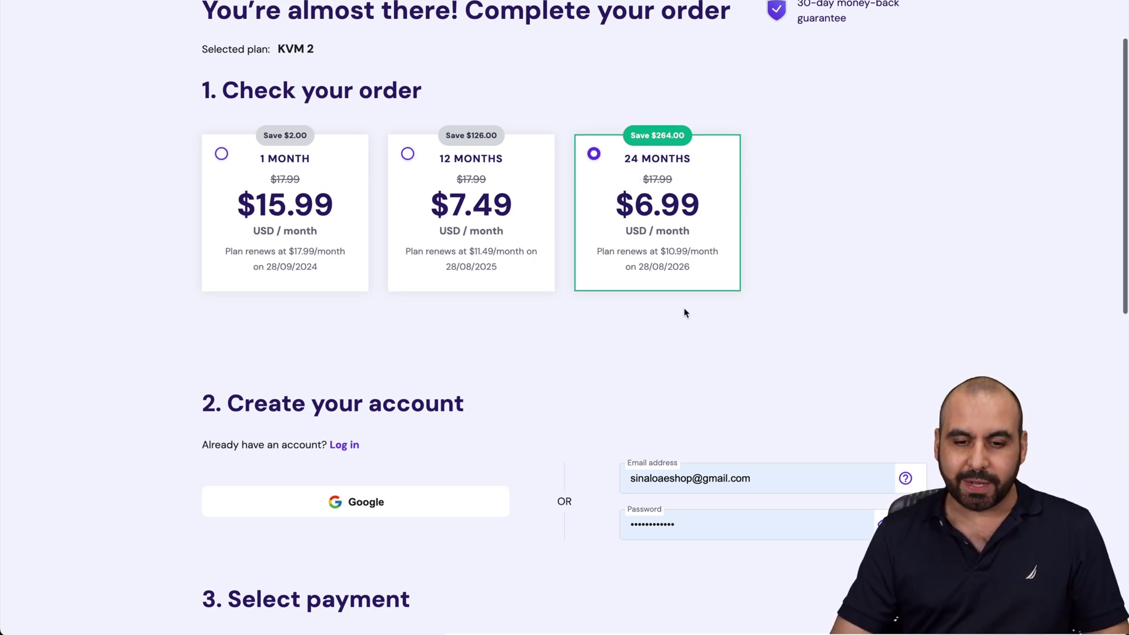
pyautogui.scroll(-15, 684, 310)
pyautogui.scroll(1, 683, 312)
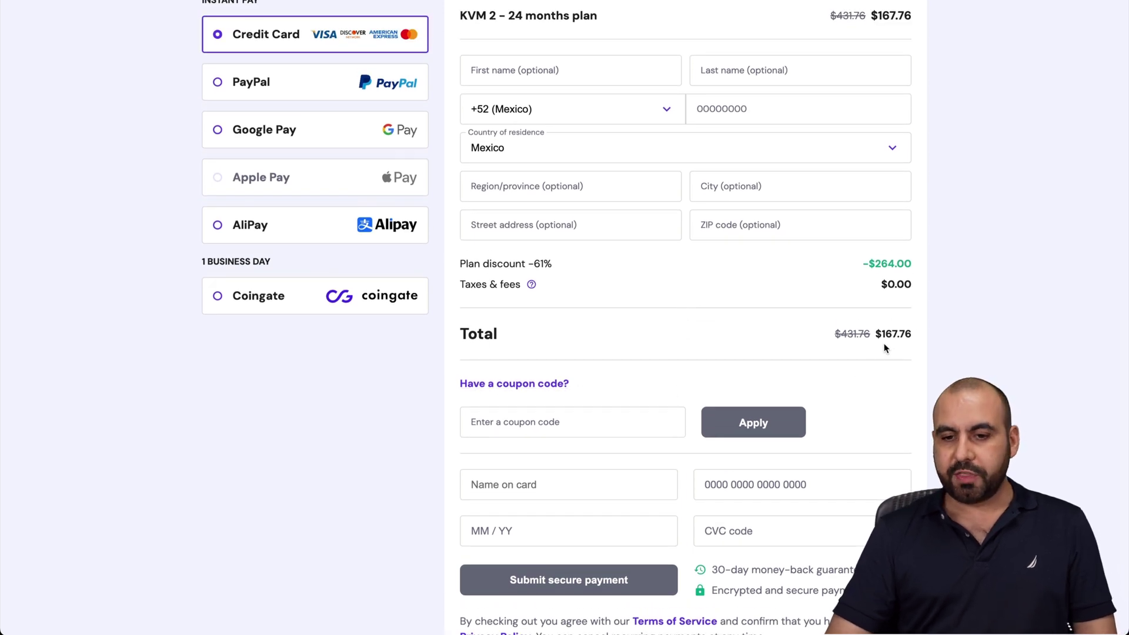
pyautogui.click(532, 384)
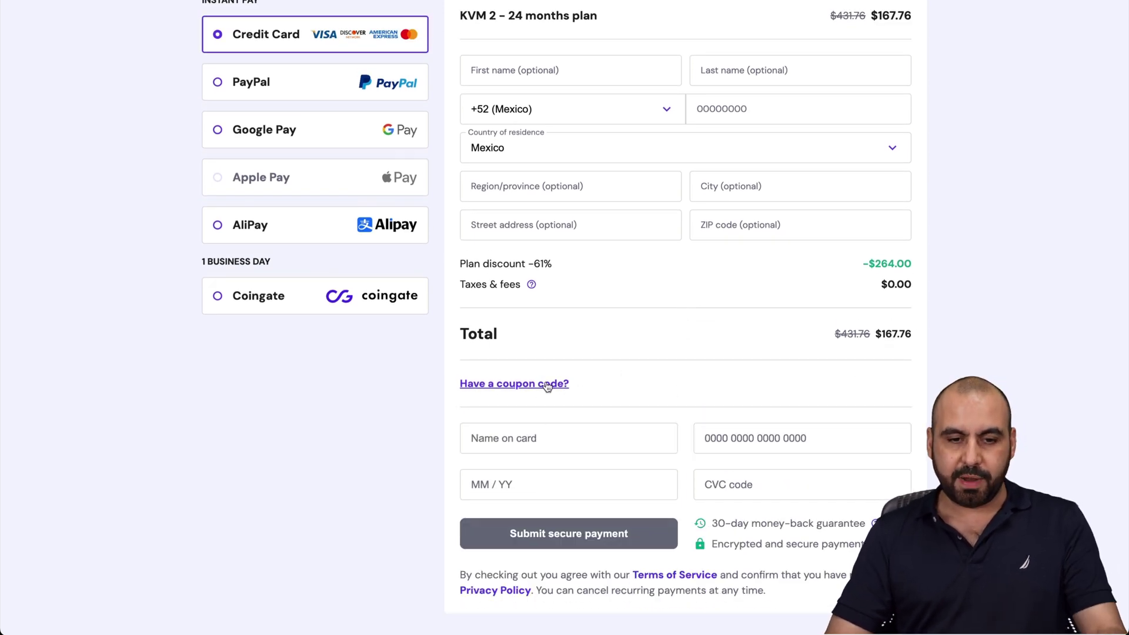
pyautogui.click(544, 385)
pyautogui.click(553, 411)
pyautogui.write('SAASMS')
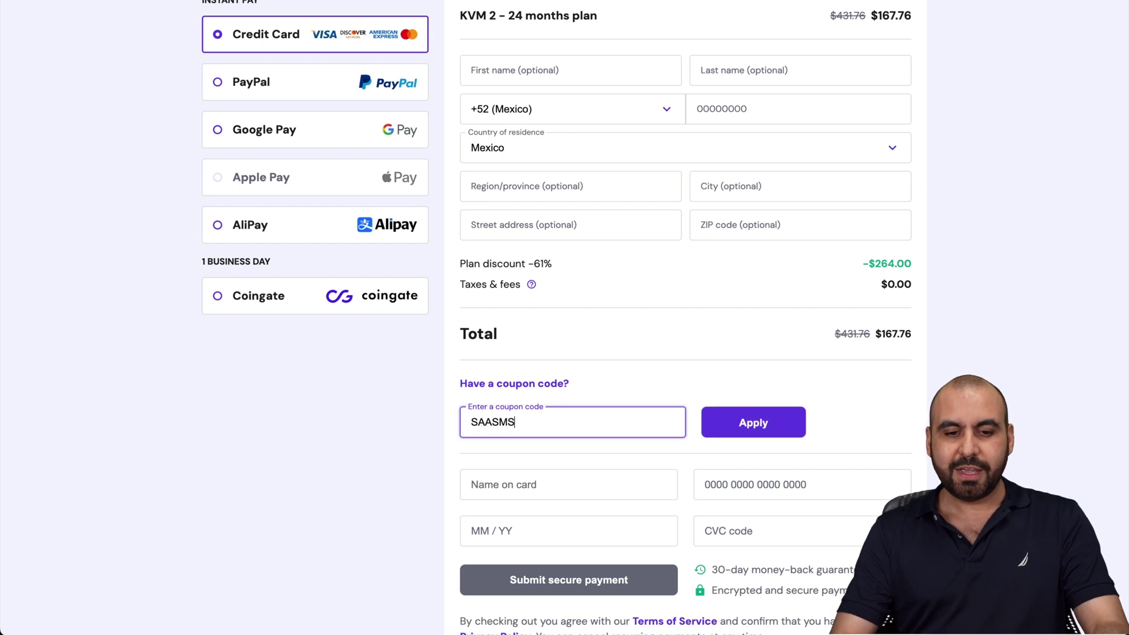
pyautogui.write('ASTER')
pyautogui.click(752, 423)
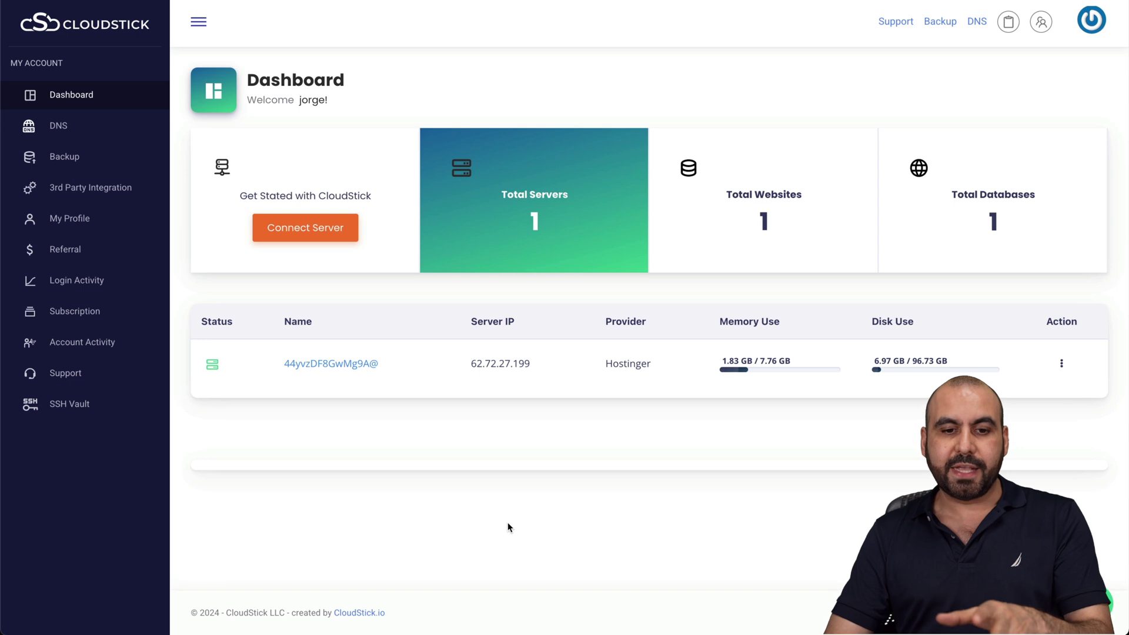
# Open the server's Websites list showing testest and start creating a new website
pyautogui.click(348, 365)
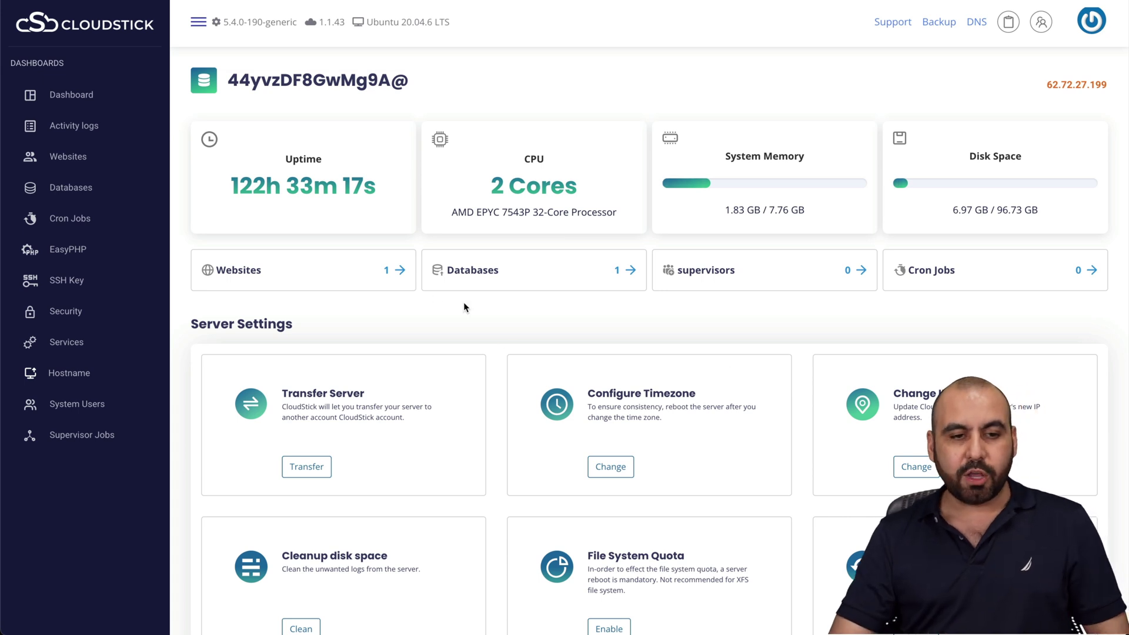
pyautogui.click(246, 276)
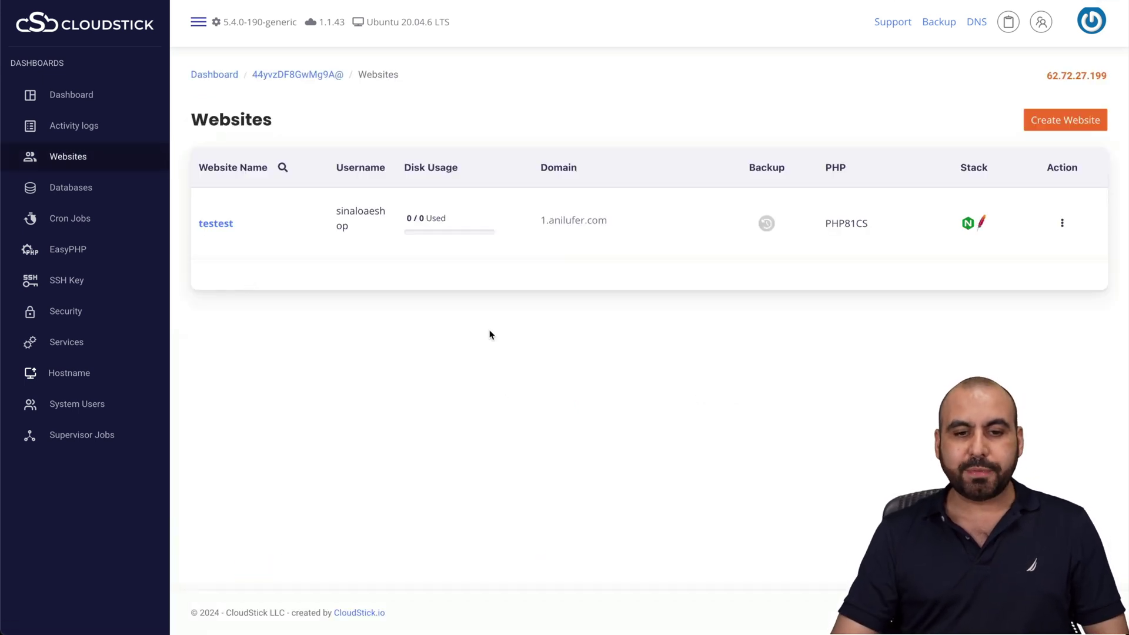
pyautogui.click(1077, 128)
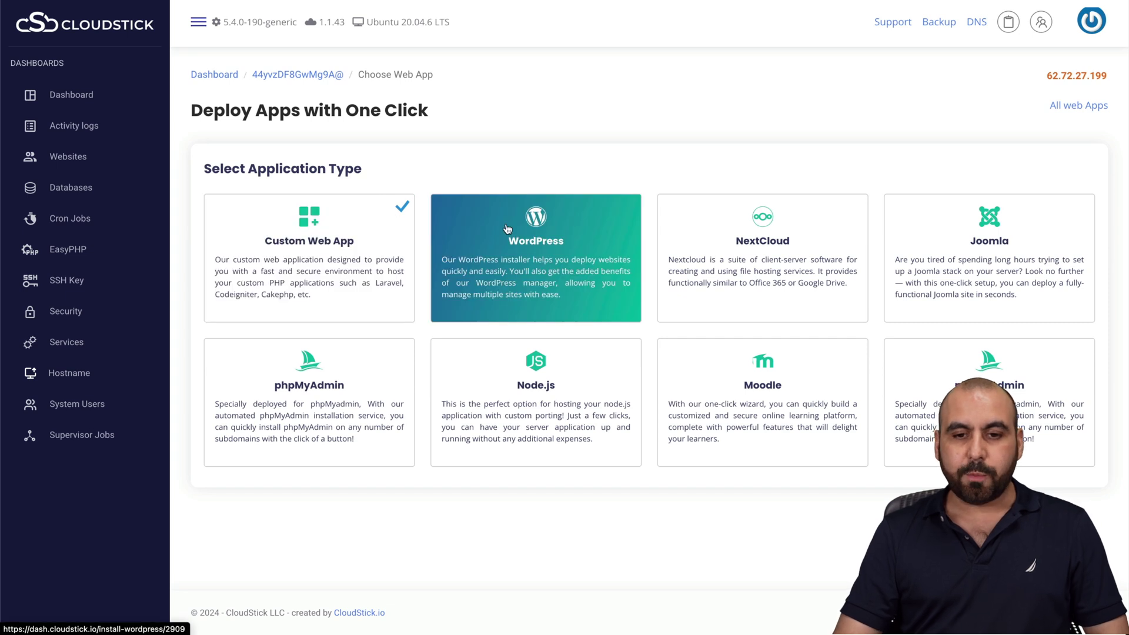
# Choose WordPress, fill in the account e-mail and name the application testest
pyautogui.click(537, 247)
pyautogui.click(305, 200)
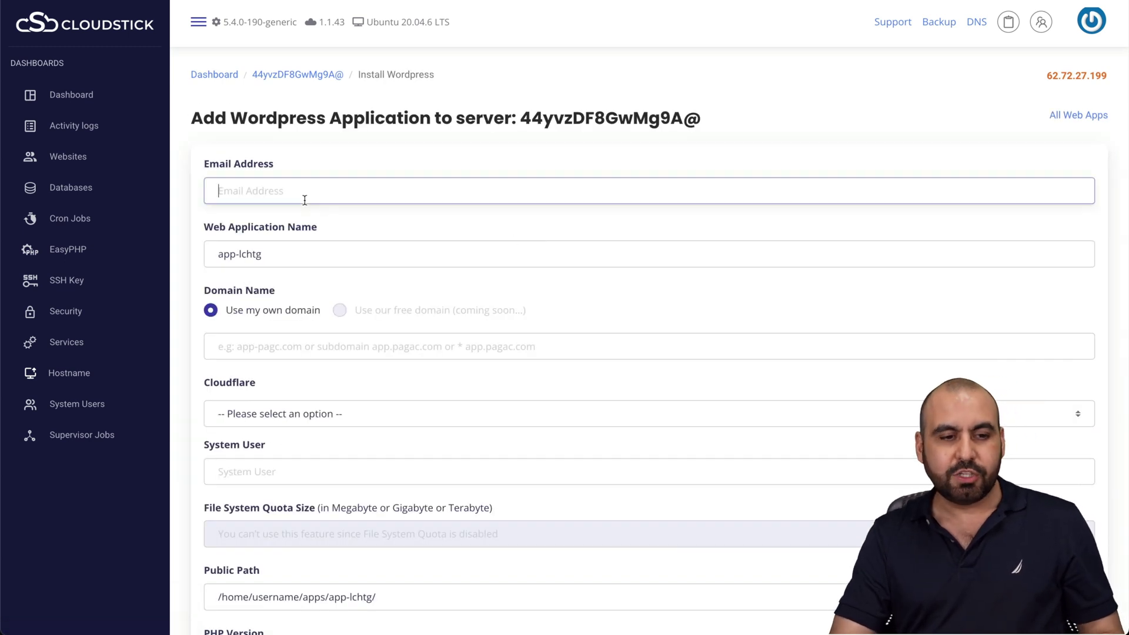
pyautogui.hotkey('ctrl', 'v')
pyautogui.tripleClick(279, 255)
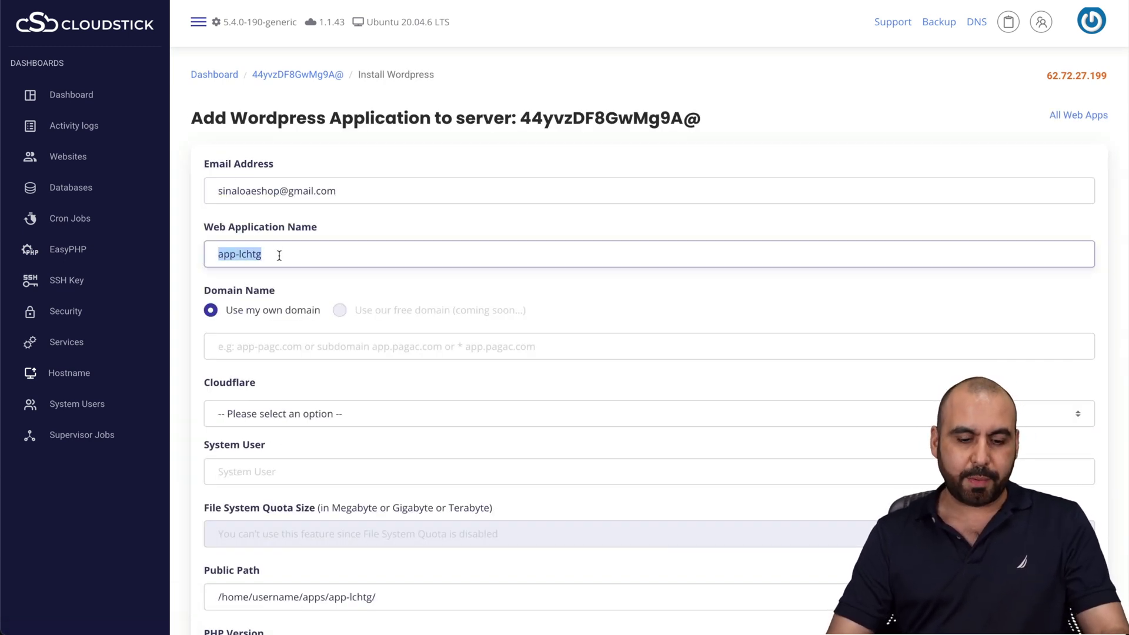
pyautogui.write('testest')
# Set the domain to 2.anilufer.com and copy the server's IP address
pyautogui.scroll(-3, 311, 354)
pyautogui.press('XF86AudioLowerVolume')
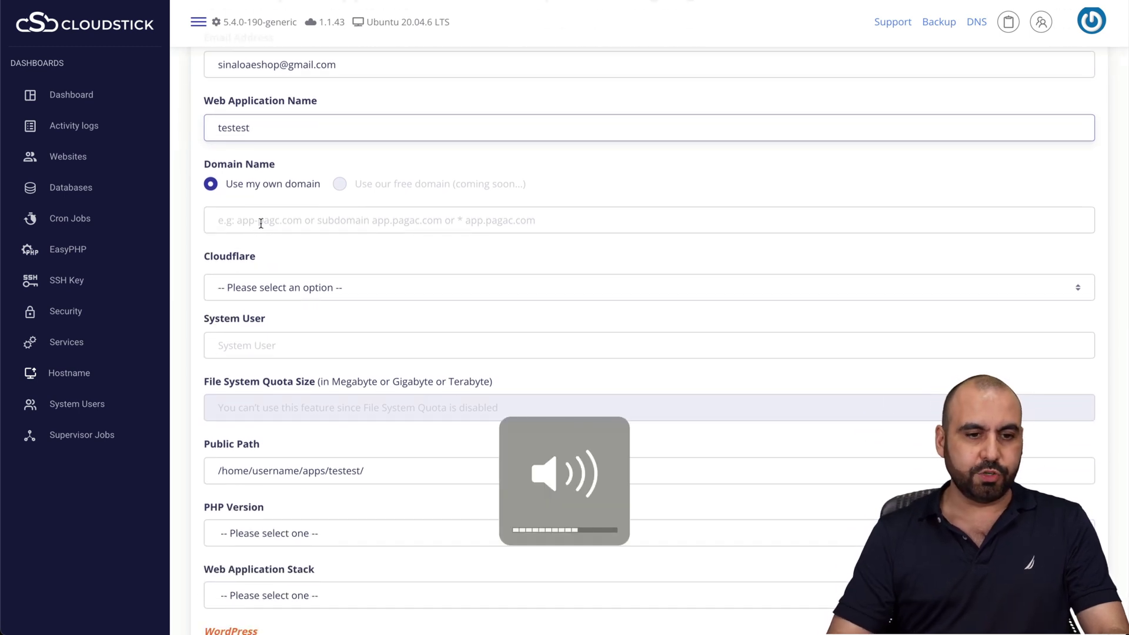
pyautogui.click(268, 222)
pyautogui.write('2')
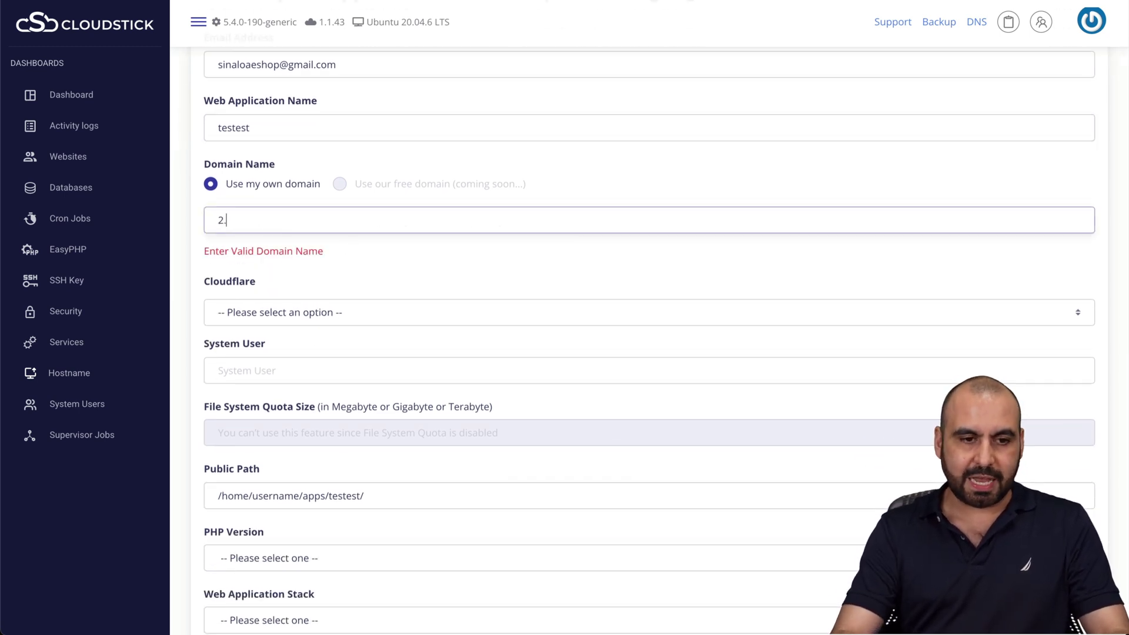
pyautogui.write('.anilufer.com')
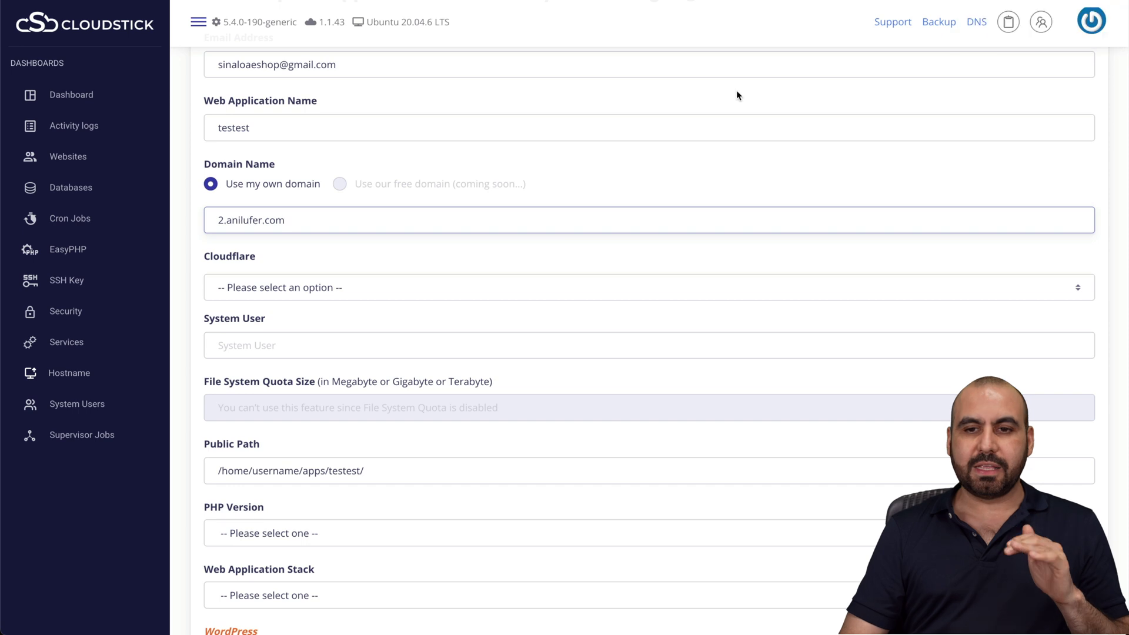
pyautogui.scroll(3, 965, 63)
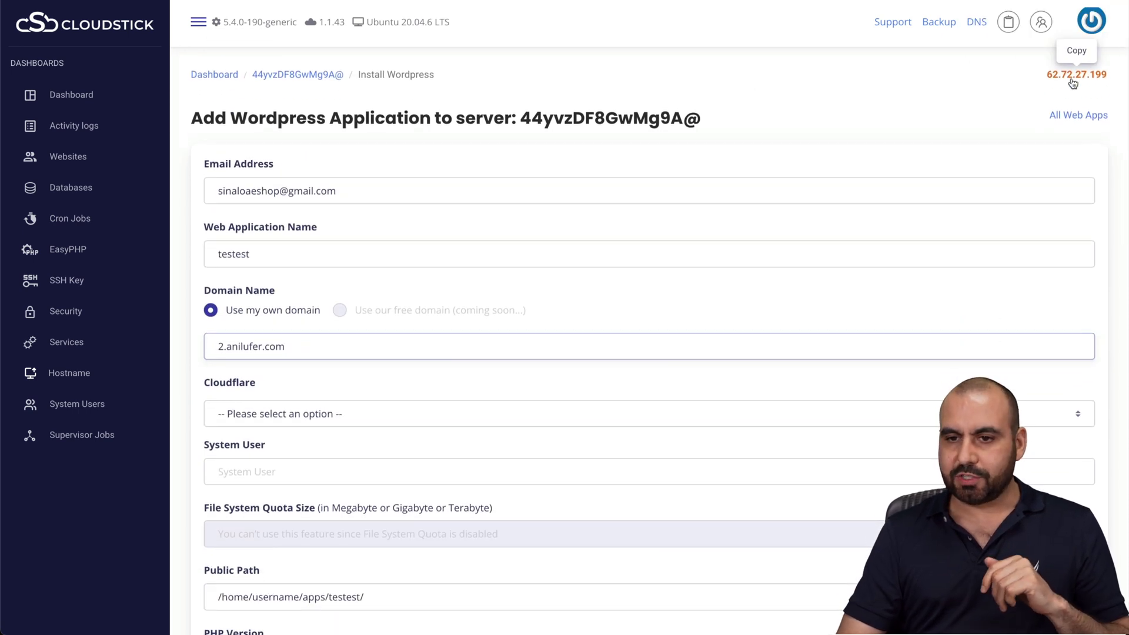
pyautogui.click(1076, 75)
# Save a Cloudflare A record '2' pointing to 62.72.27.199 with proxying turned off
pyautogui.scroll(-3, 681, 410)
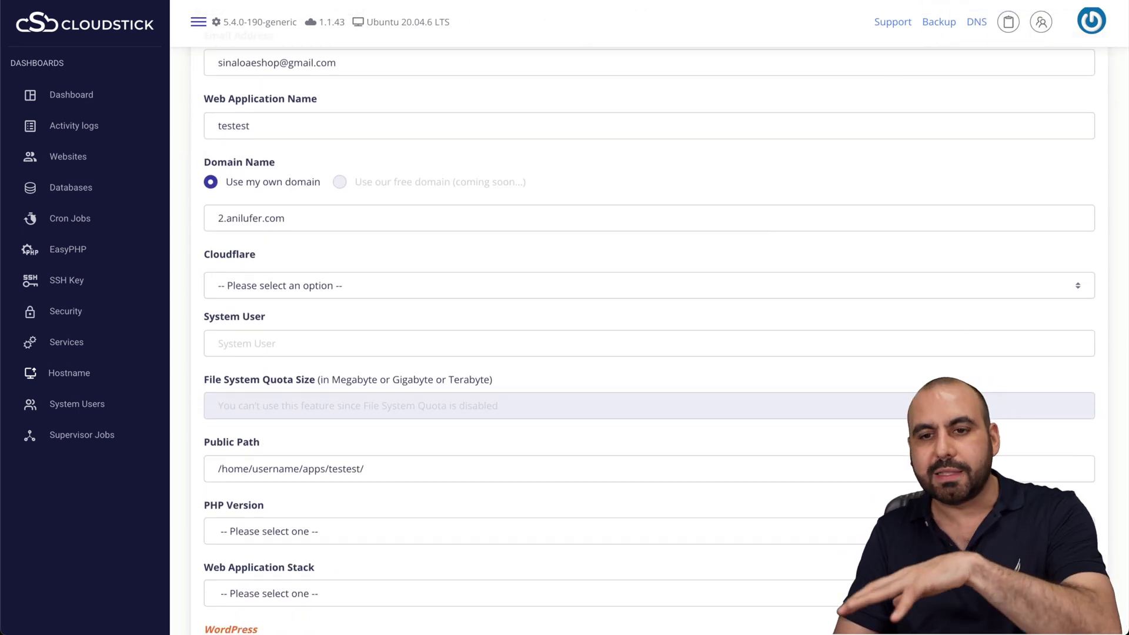
pyautogui.hotkey('ctrl', 'Tab')
pyautogui.scroll(-1, 635, 301)
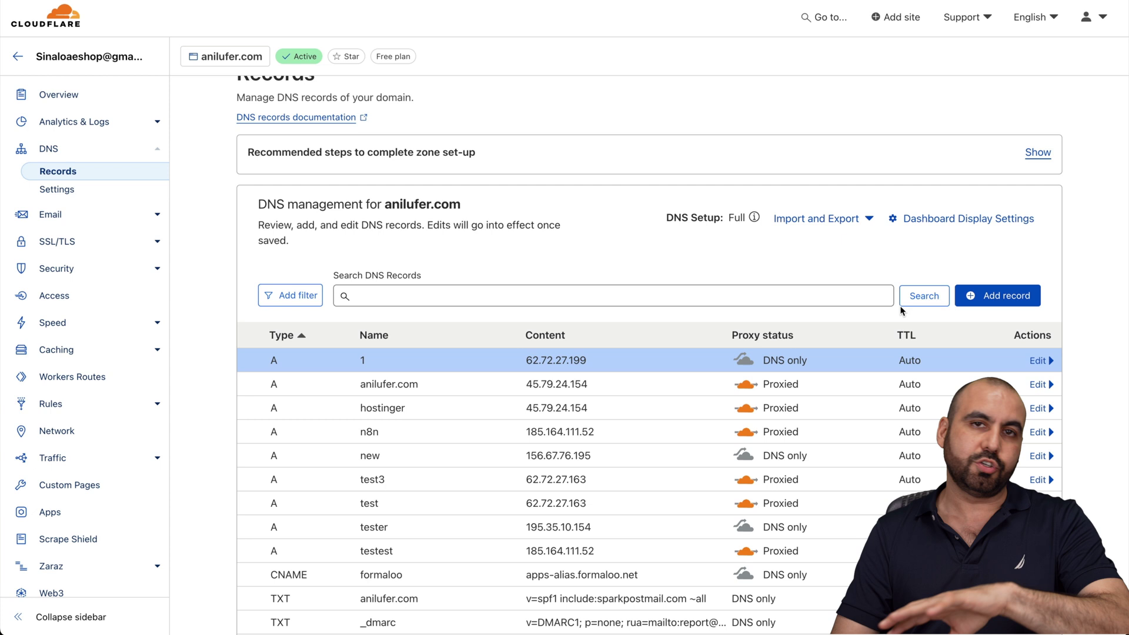
pyautogui.click(995, 294)
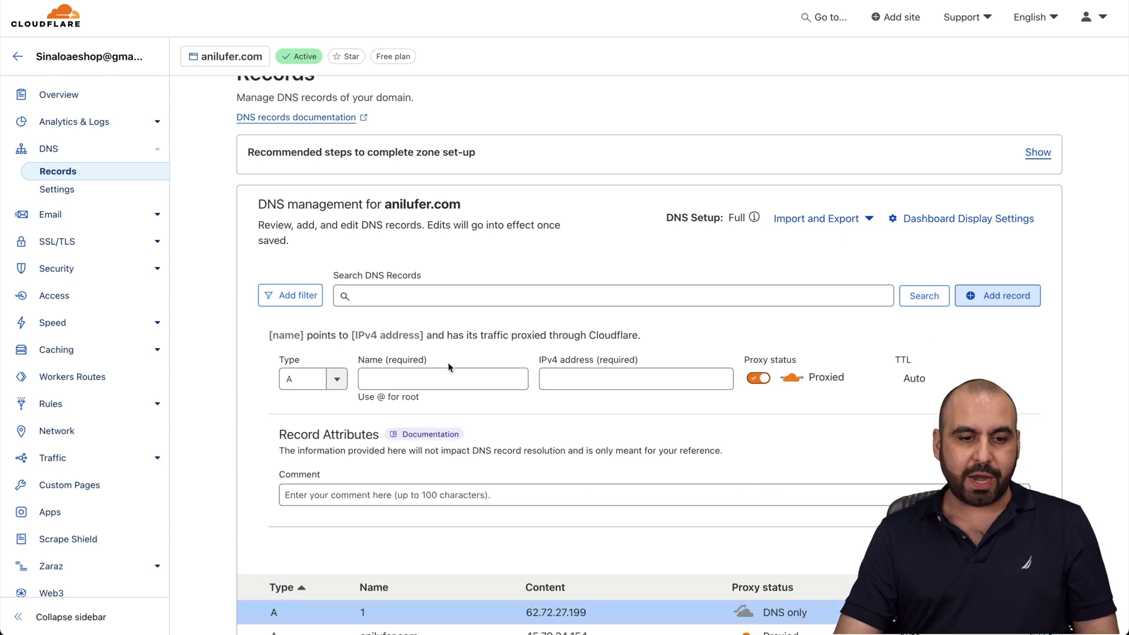
pyautogui.click(451, 376)
pyautogui.write('2')
pyautogui.click(581, 379)
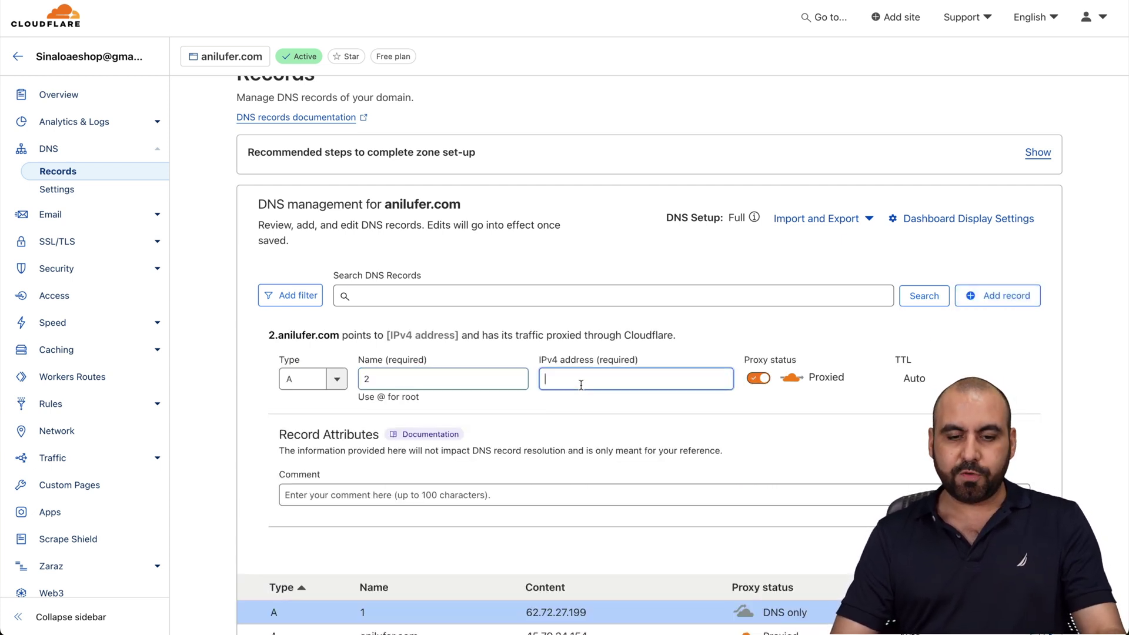
pyautogui.hotkey('ctrl', 'v')
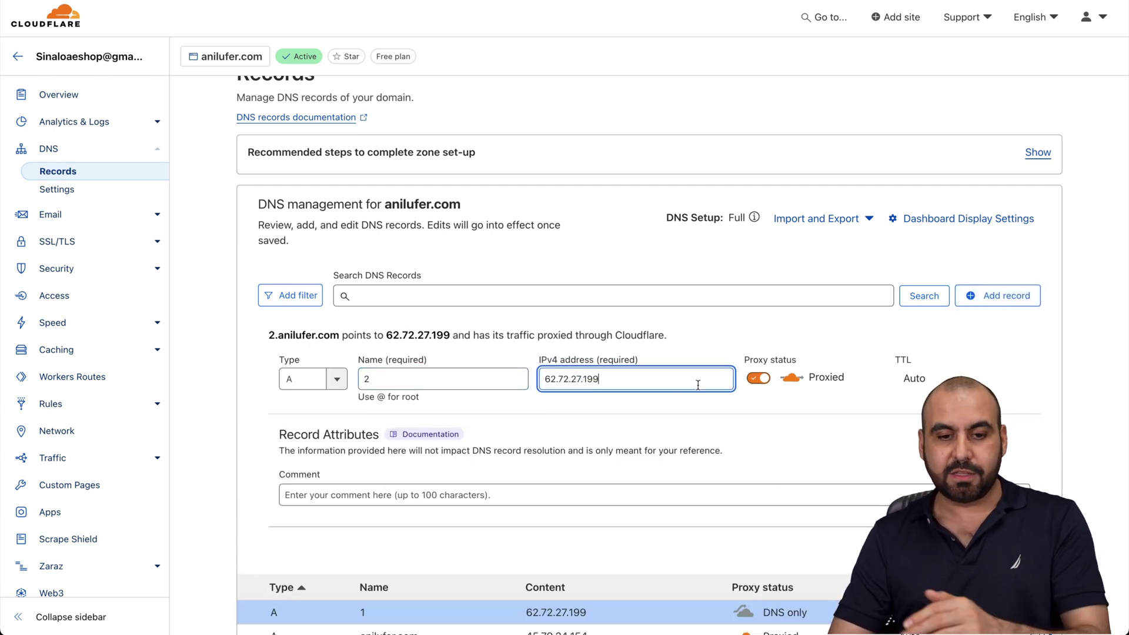
pyautogui.click(759, 379)
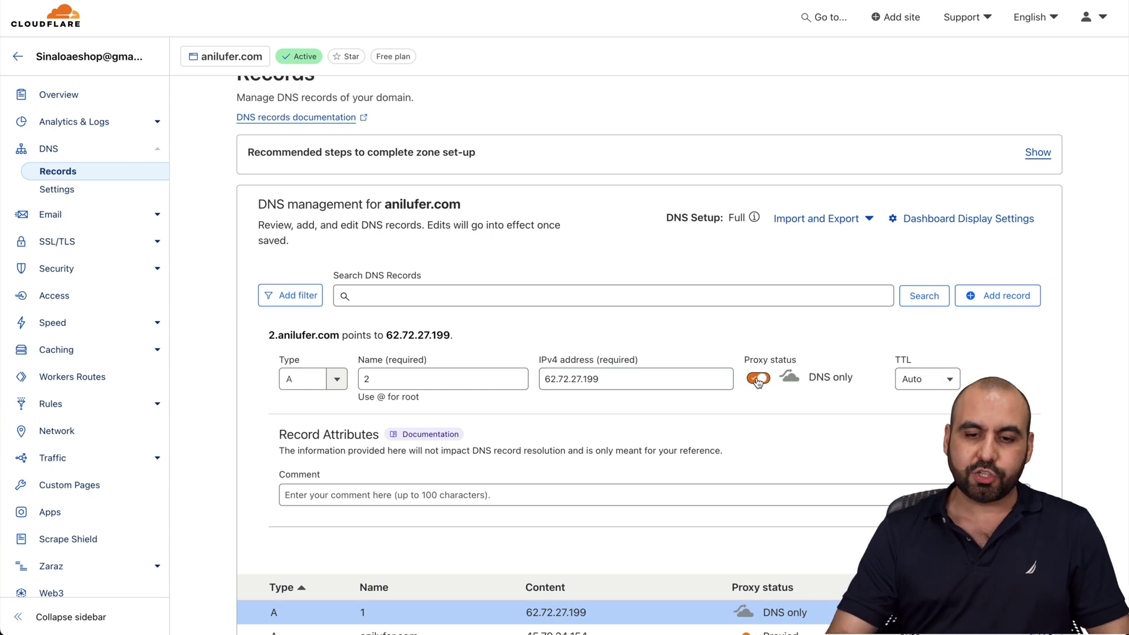
pyautogui.click(1014, 550)
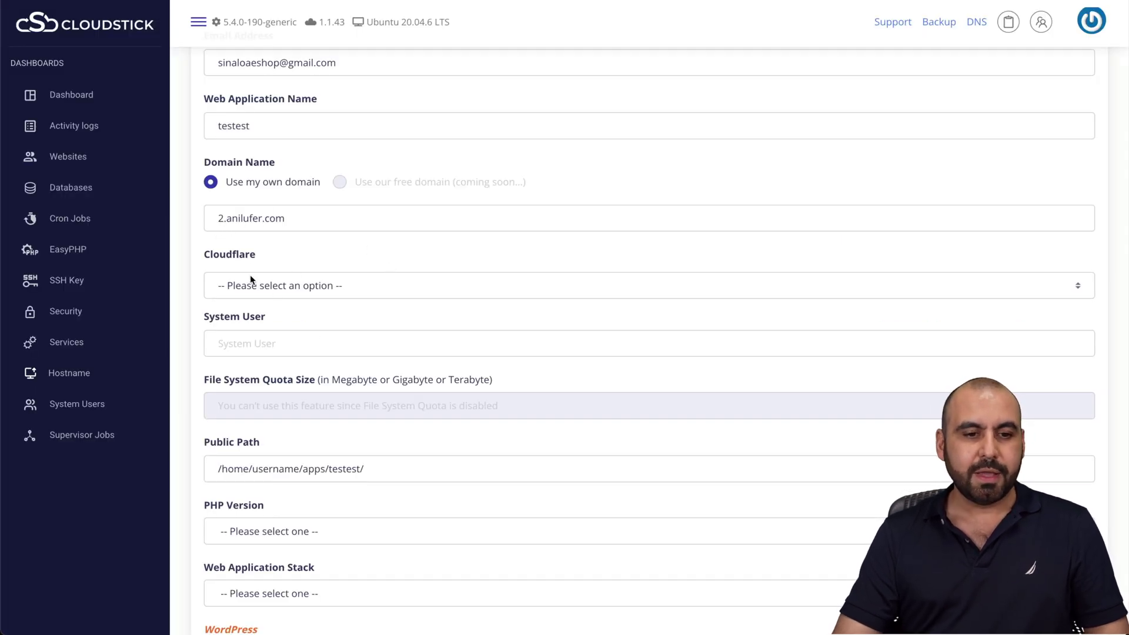
# Fill in the system user and choose PHP 8.1 with the Nginx + Apache stack
pyautogui.scroll(-2, 381, 287)
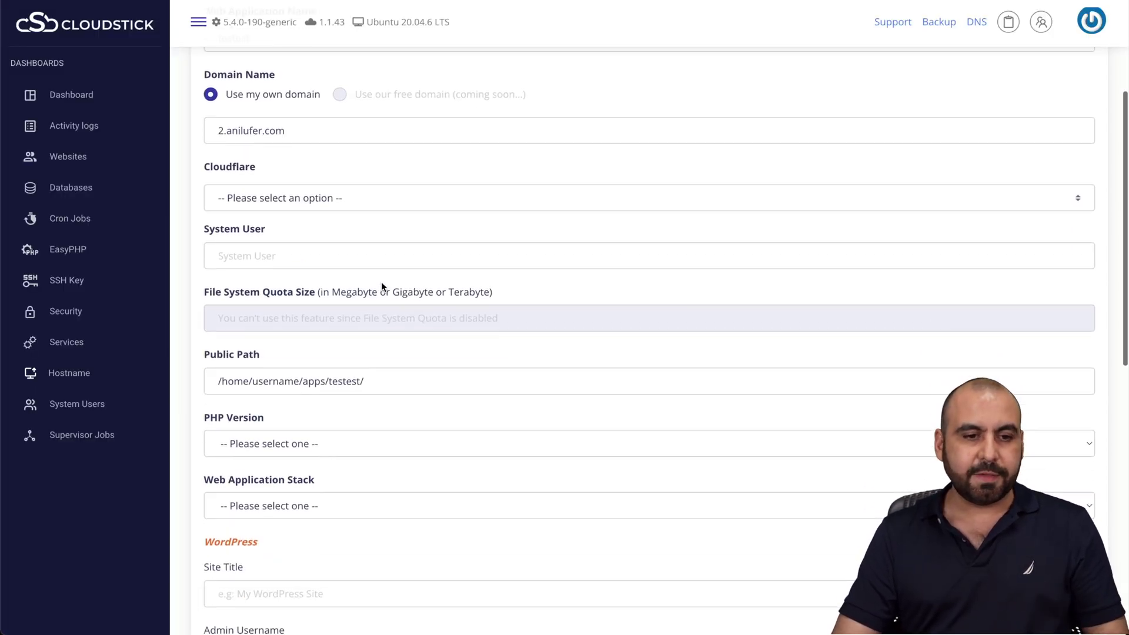
pyautogui.click(290, 237)
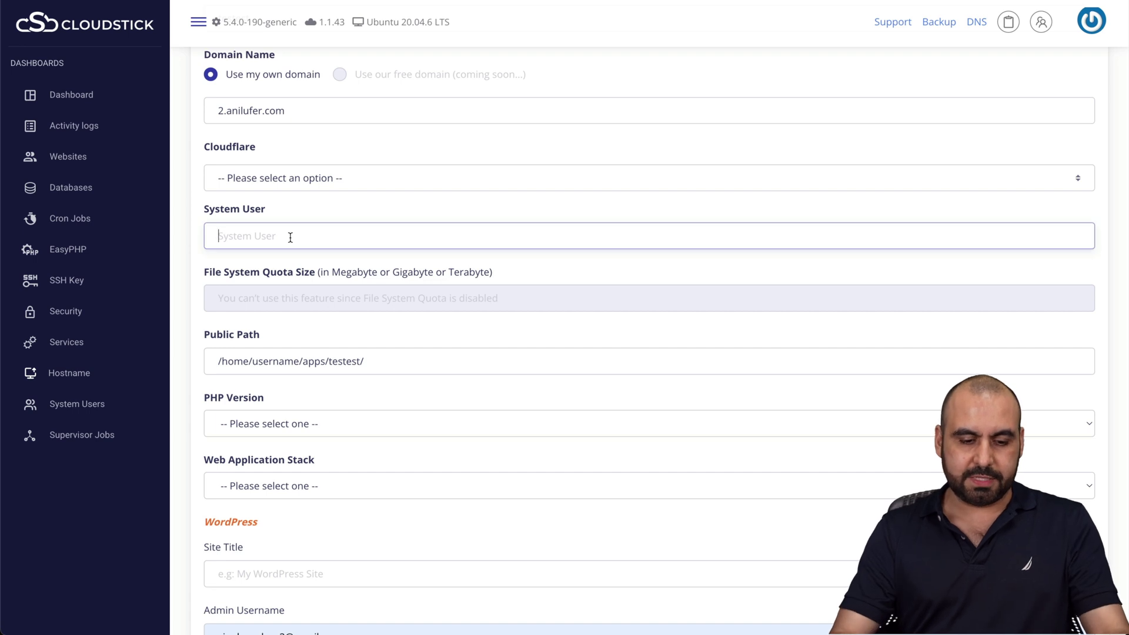
pyautogui.hotkey('ctrl', 'v')
pyautogui.scroll(-2, 296, 277)
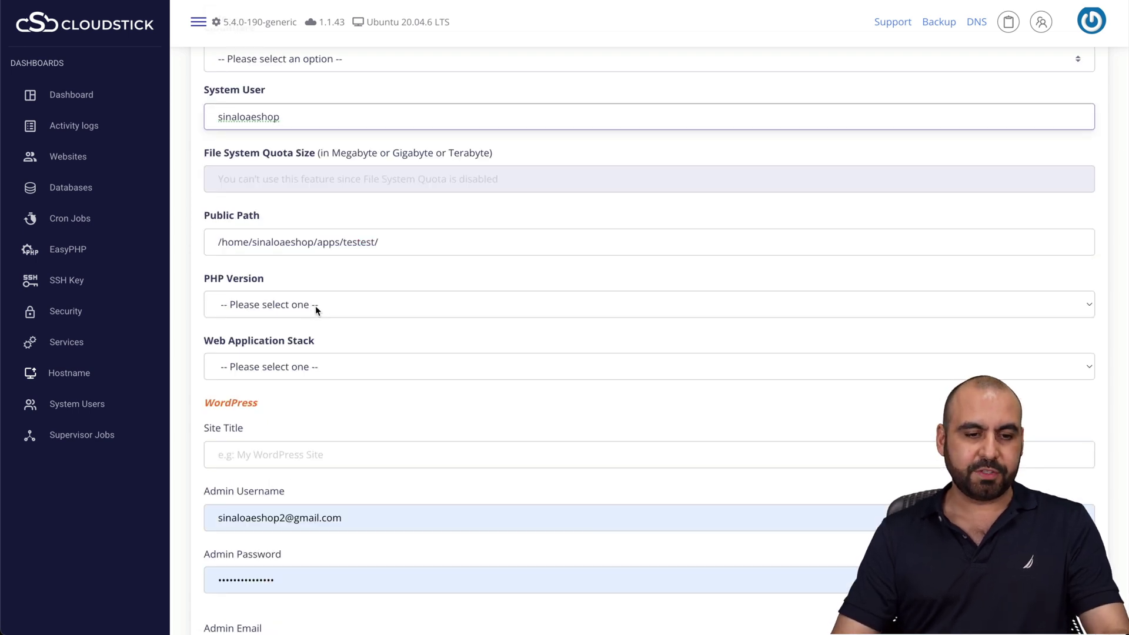
pyautogui.click(320, 305)
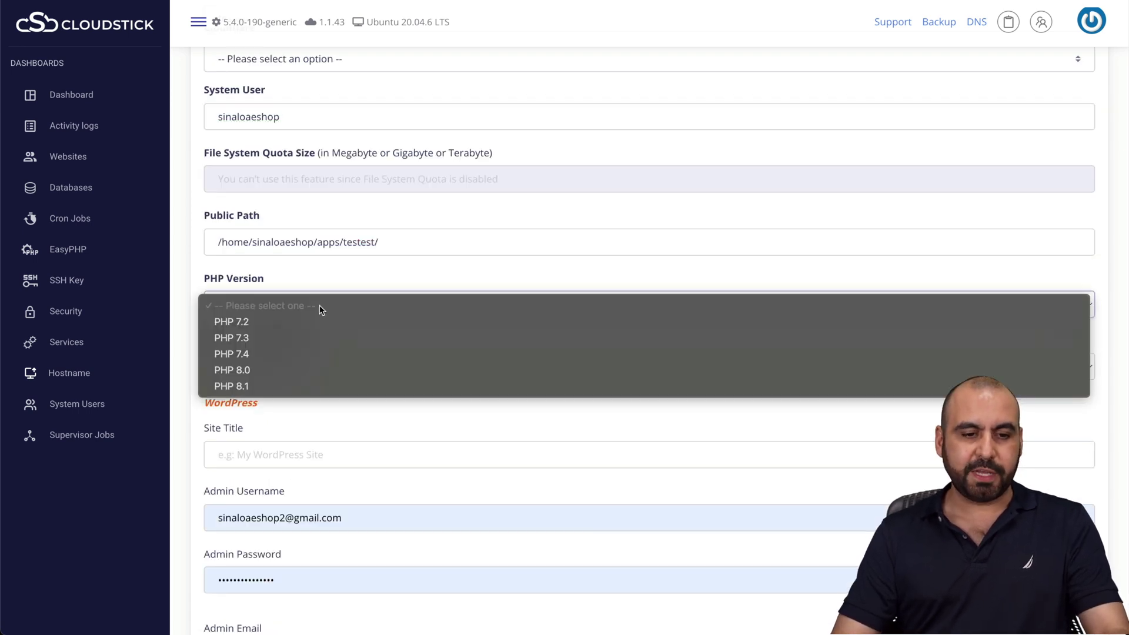
pyautogui.click(280, 385)
pyautogui.scroll(-1, 281, 389)
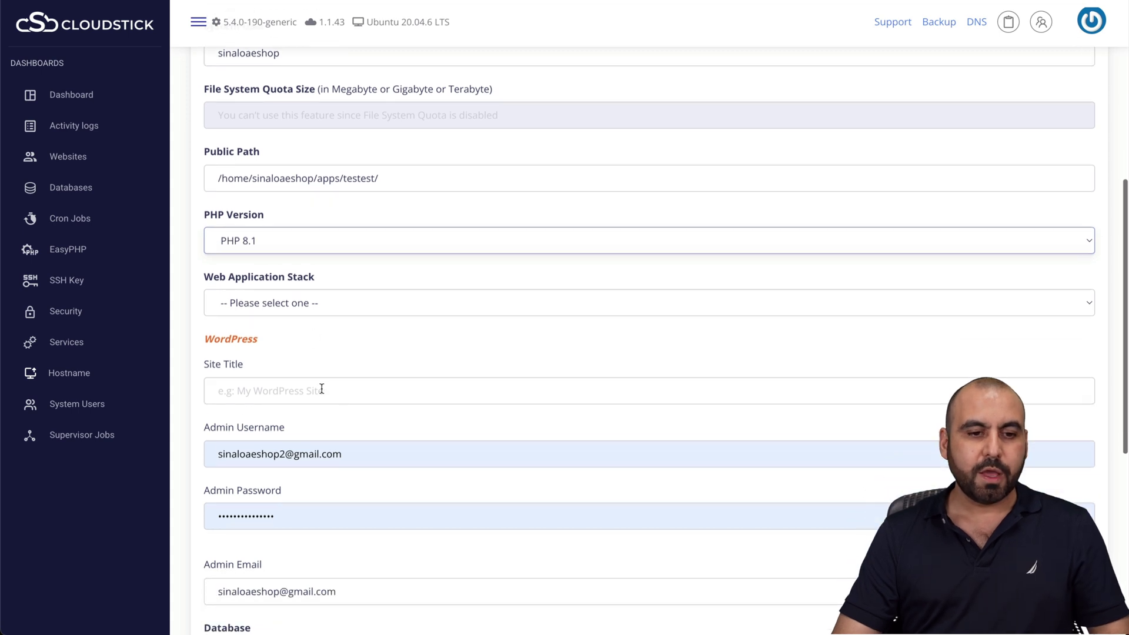
pyautogui.click(302, 308)
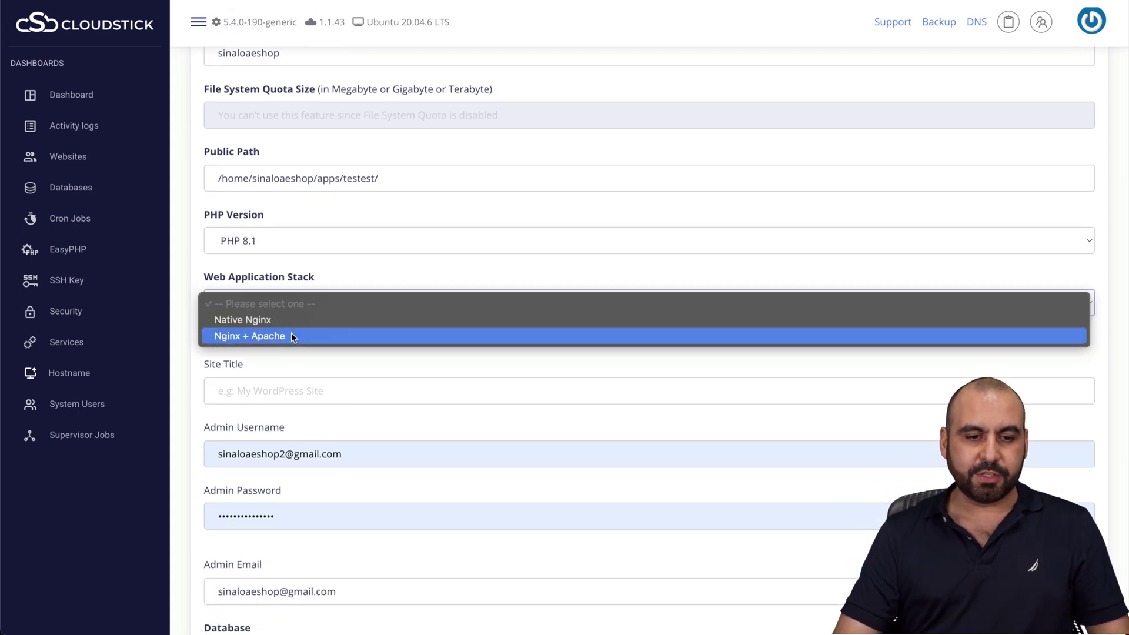
pyautogui.click(292, 336)
# Set the site title to test and replace the generated admin password with a custom one
pyautogui.scroll(-2, 288, 329)
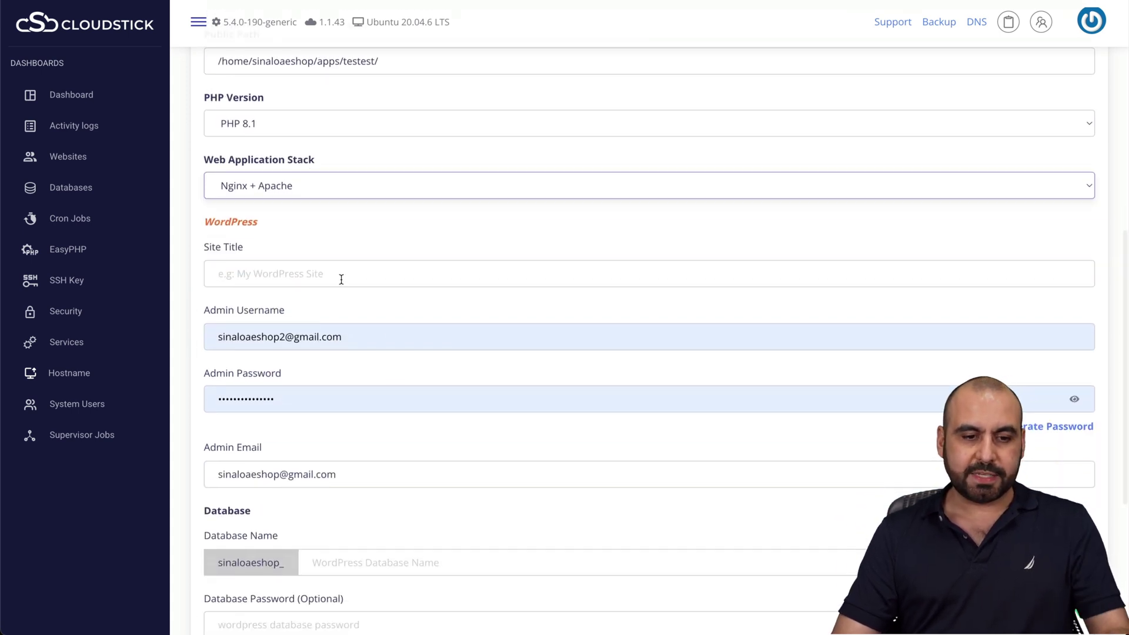
pyautogui.click(341, 275)
pyautogui.write('test')
pyautogui.scroll(-1, 303, 284)
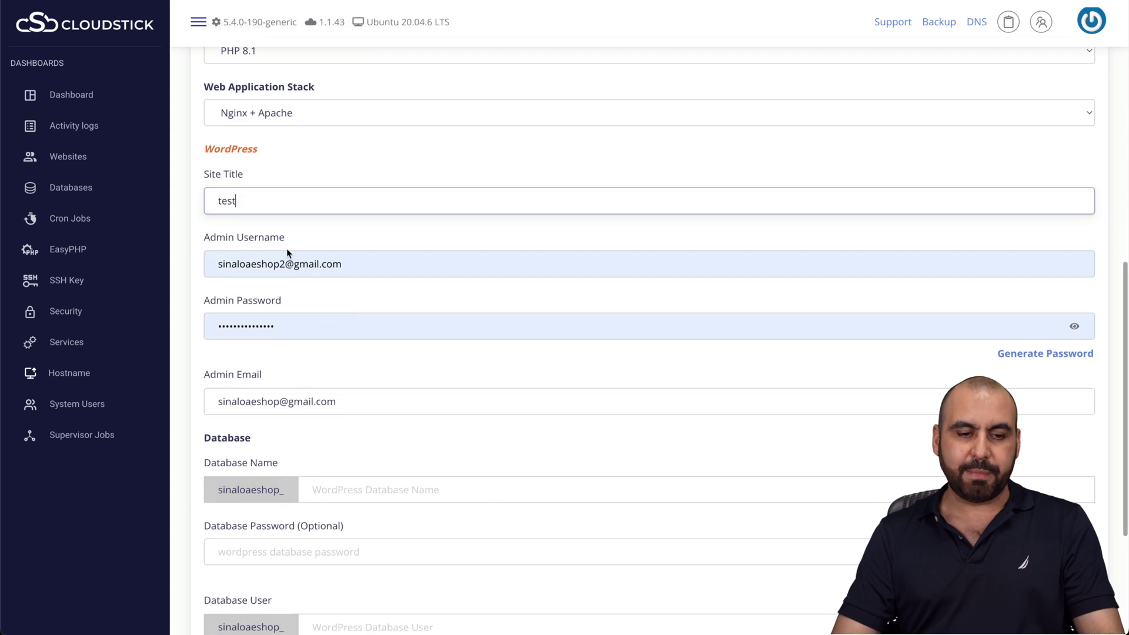
pyautogui.click(1076, 329)
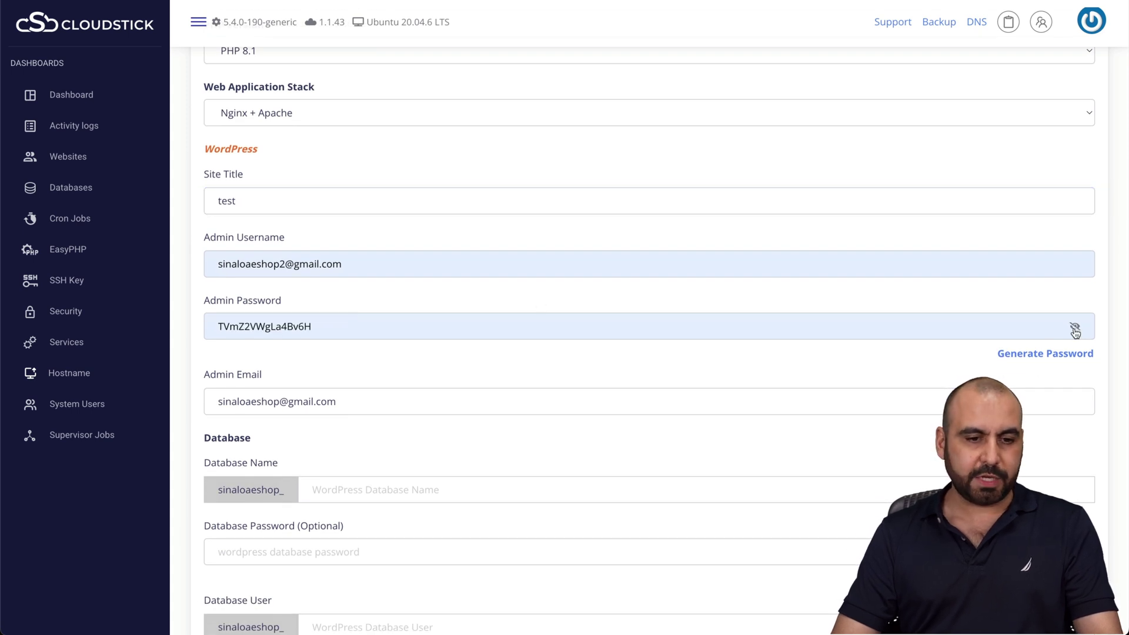
pyautogui.doubleClick(892, 324)
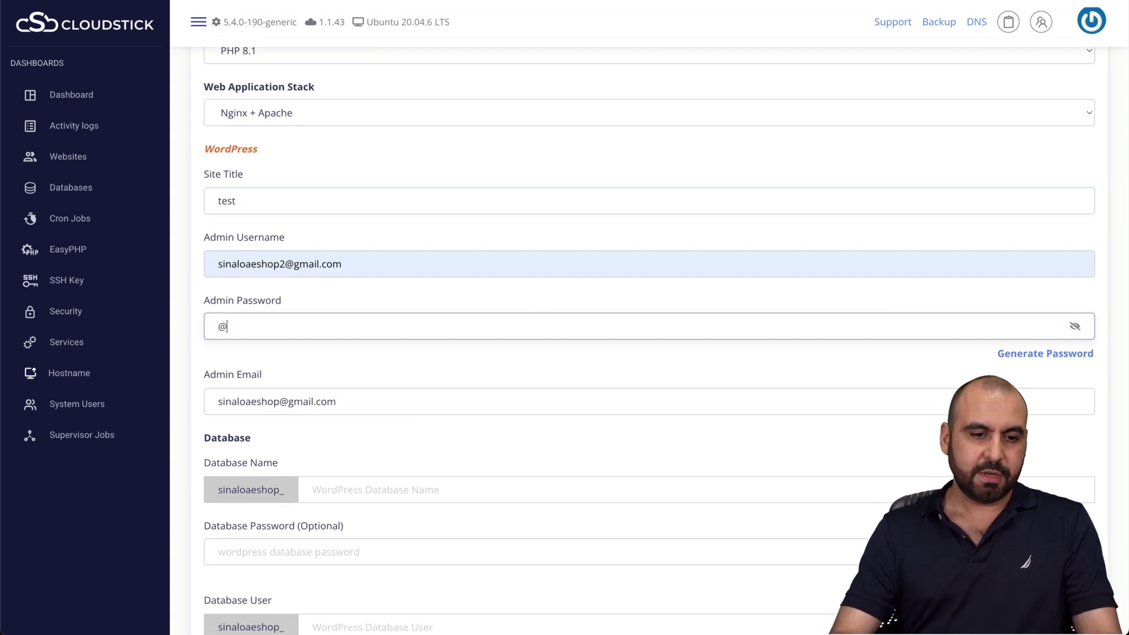
pyautogui.click(765, 395)
pyautogui.scroll(-3, 735, 379)
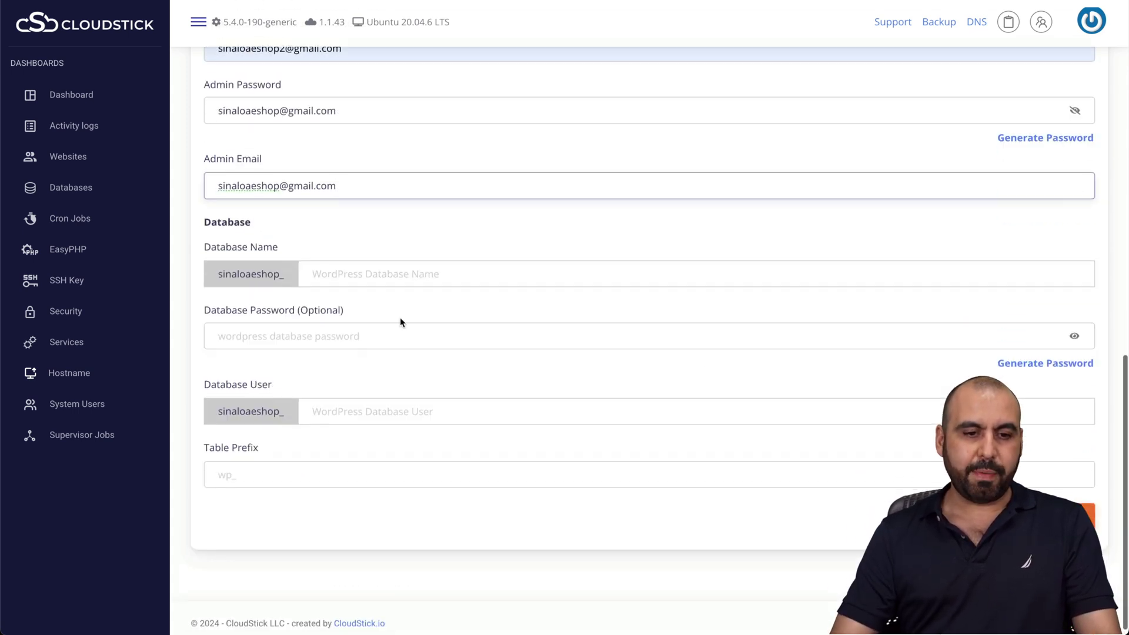
# Enter database name test, the account's user name as database user, and table prefix wp_
pyautogui.click(369, 282)
pyautogui.write('t')
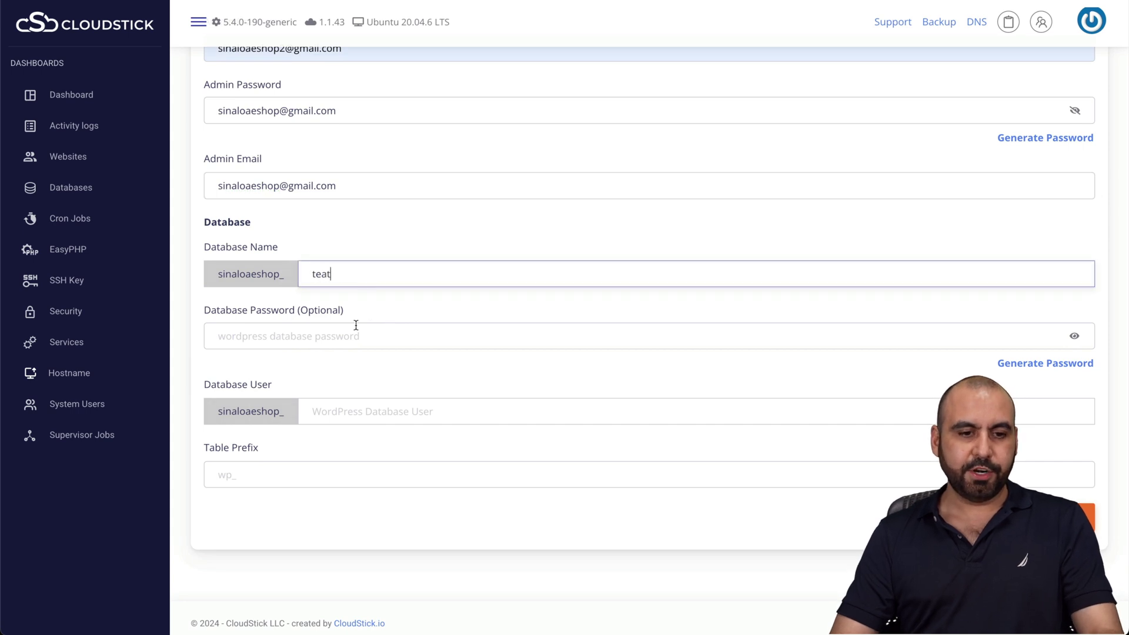
pyautogui.write('est')
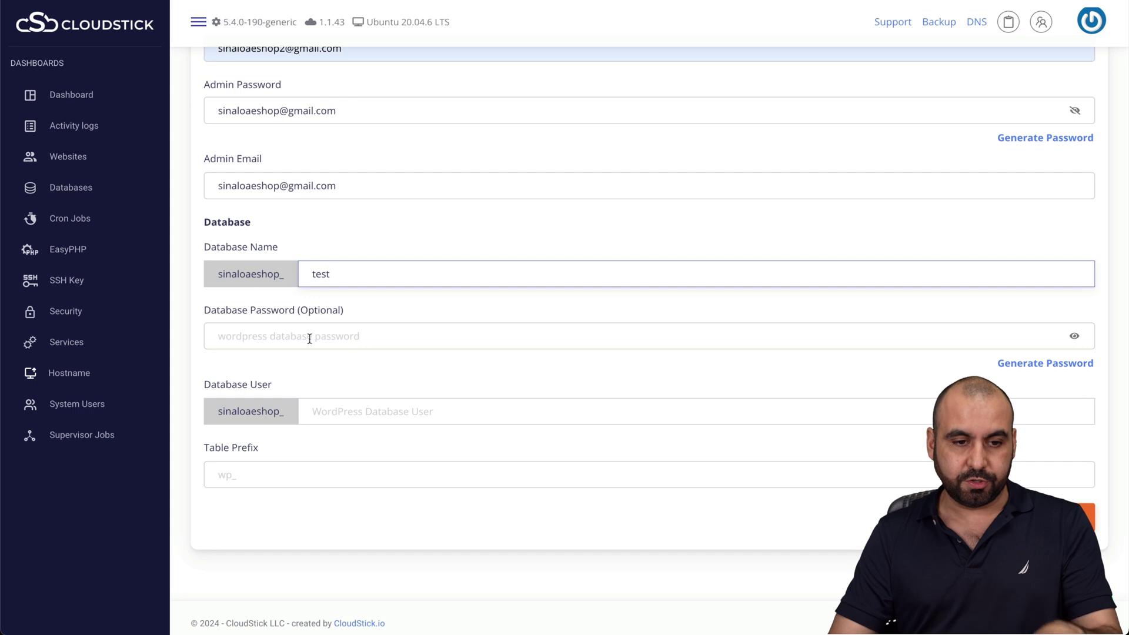
pyautogui.scroll(-1, 347, 364)
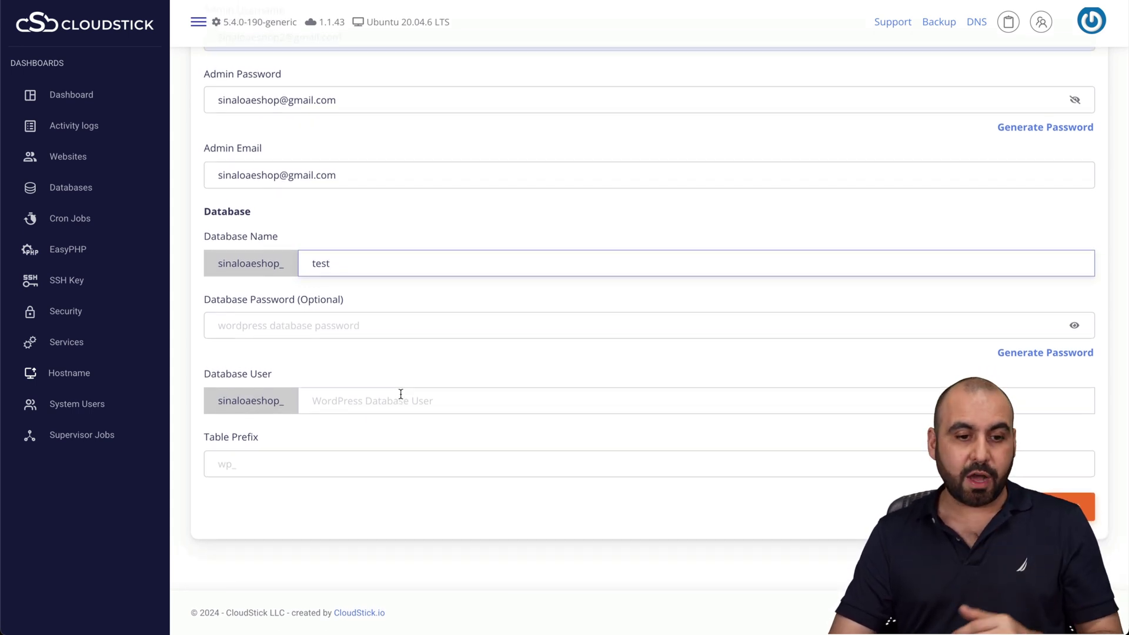
pyautogui.click(334, 408)
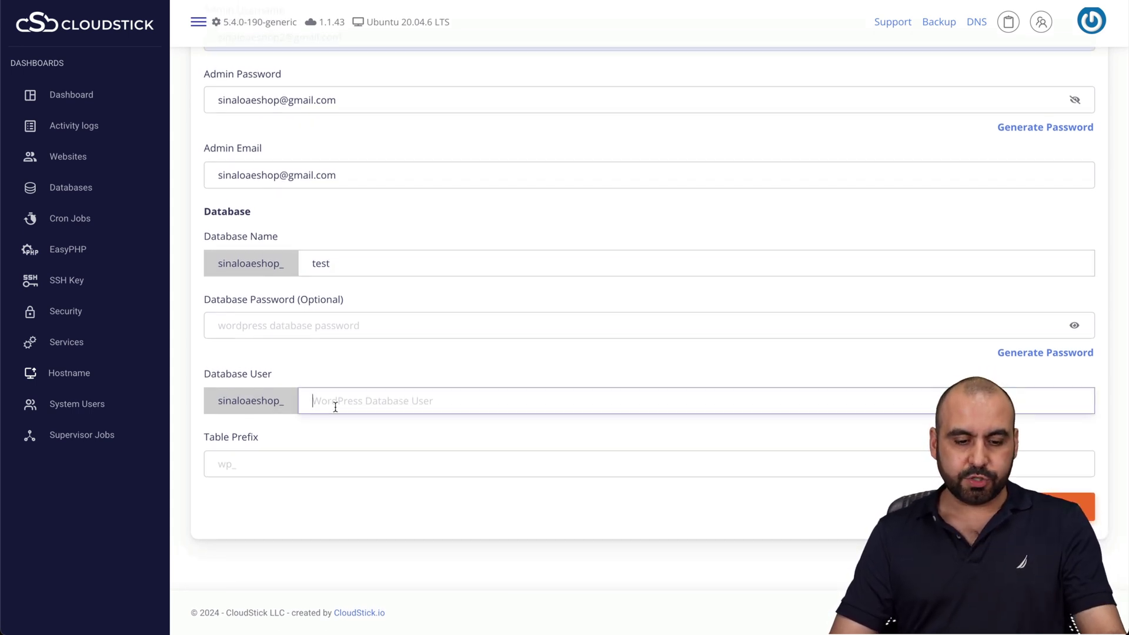
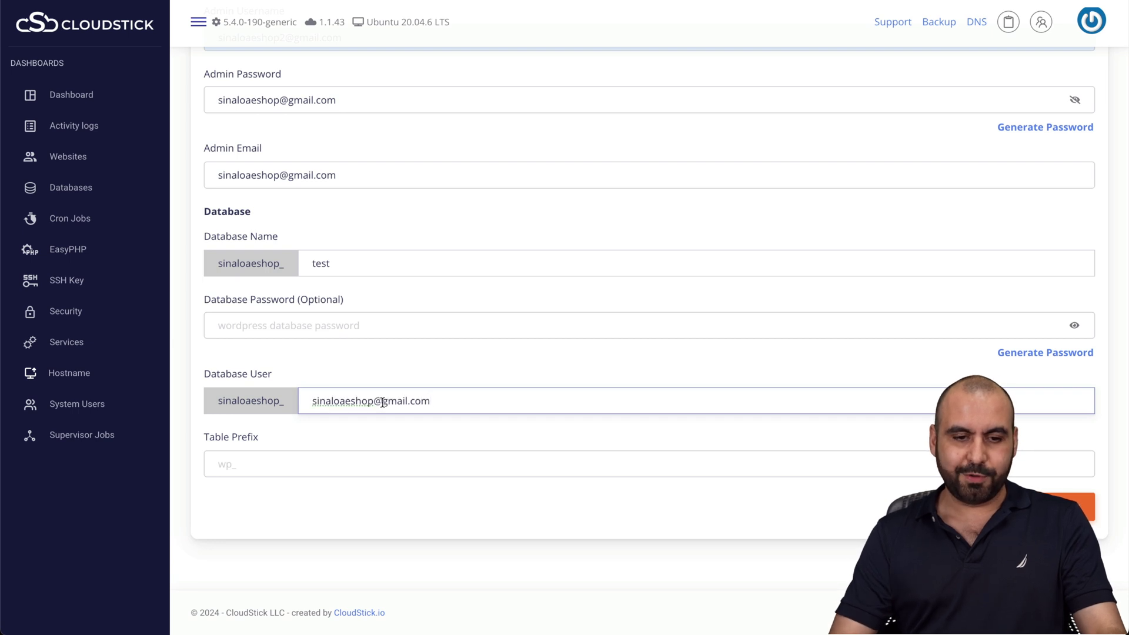
pyautogui.moveTo(374, 402); pyautogui.dragTo(487, 402)
pyautogui.press('BackSpace')
pyautogui.click(335, 455)
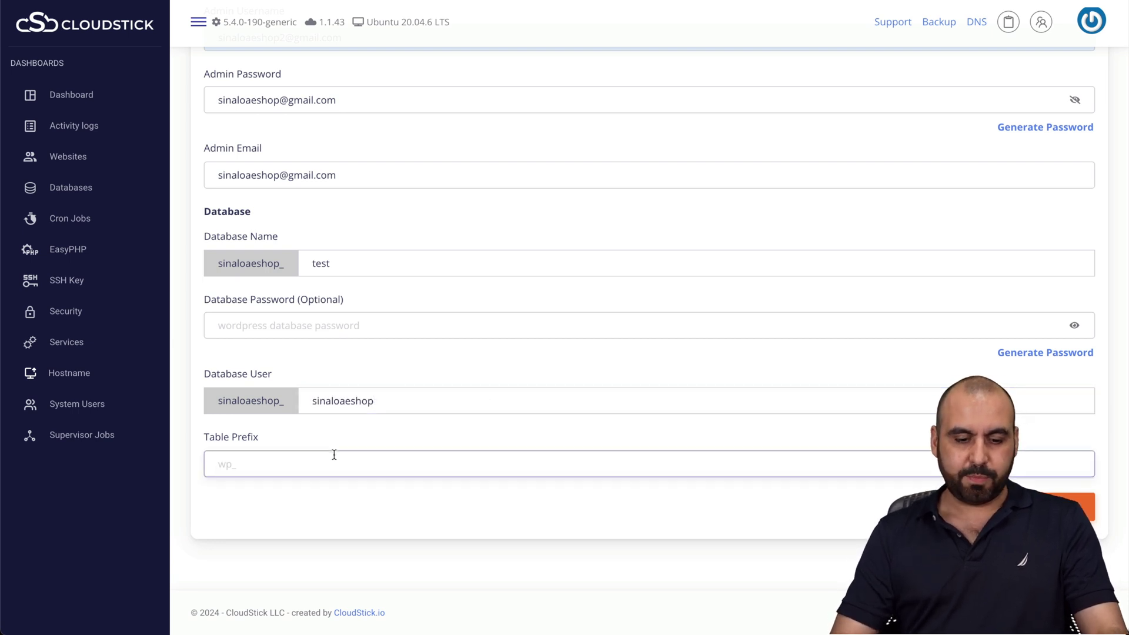
pyautogui.write('wp_')
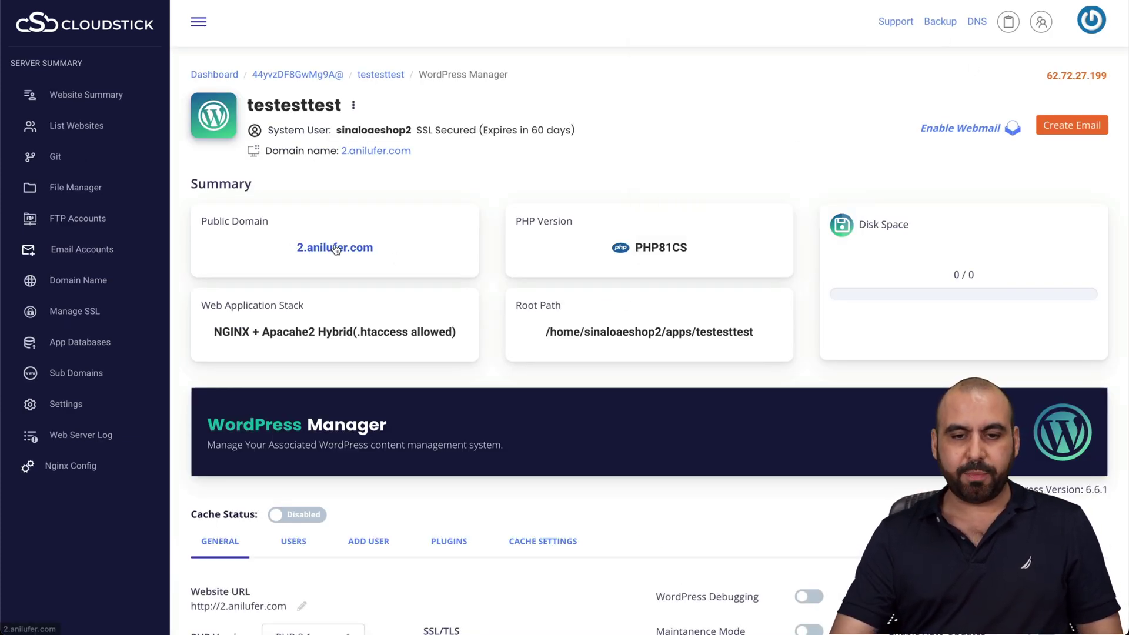
# Wait for the WordPress app to deploy and its Manager page for 2.anilufer.com to load
pyautogui.moveTo(335, 249); pyautogui.dragTo(333, 256)
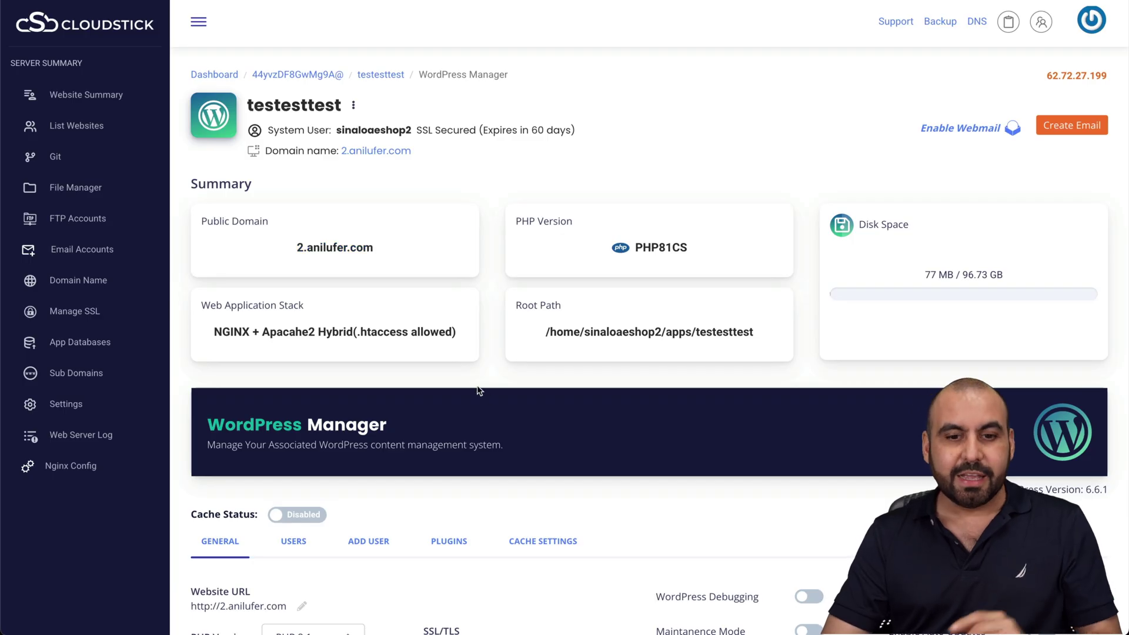
pyautogui.scroll(-3, 511, 419)
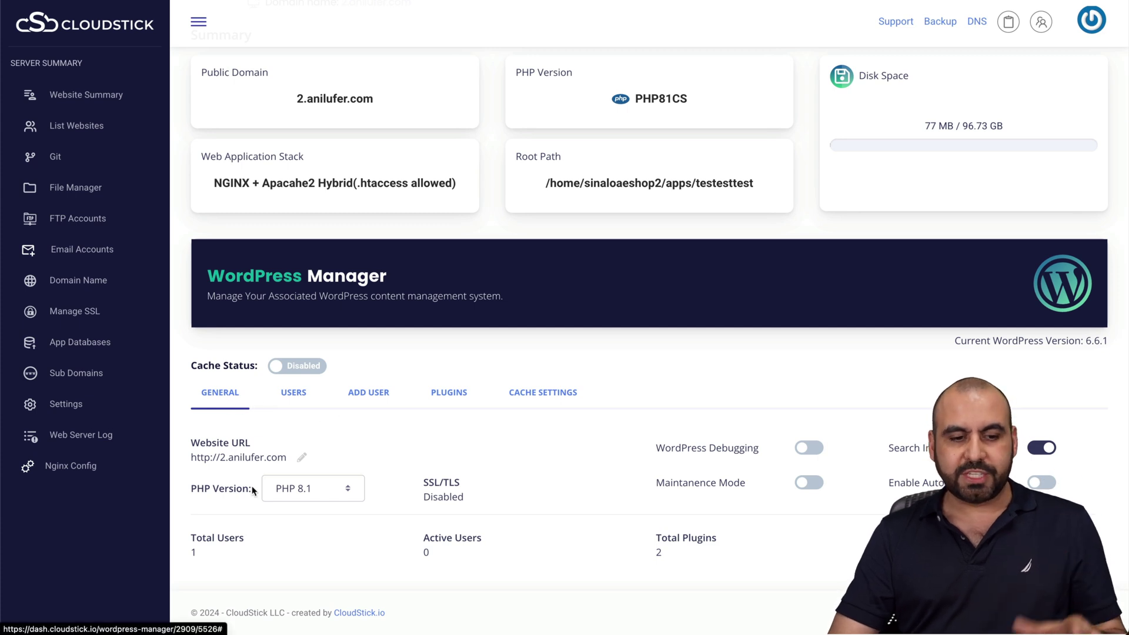
pyautogui.click(312, 499)
pyautogui.click(422, 521)
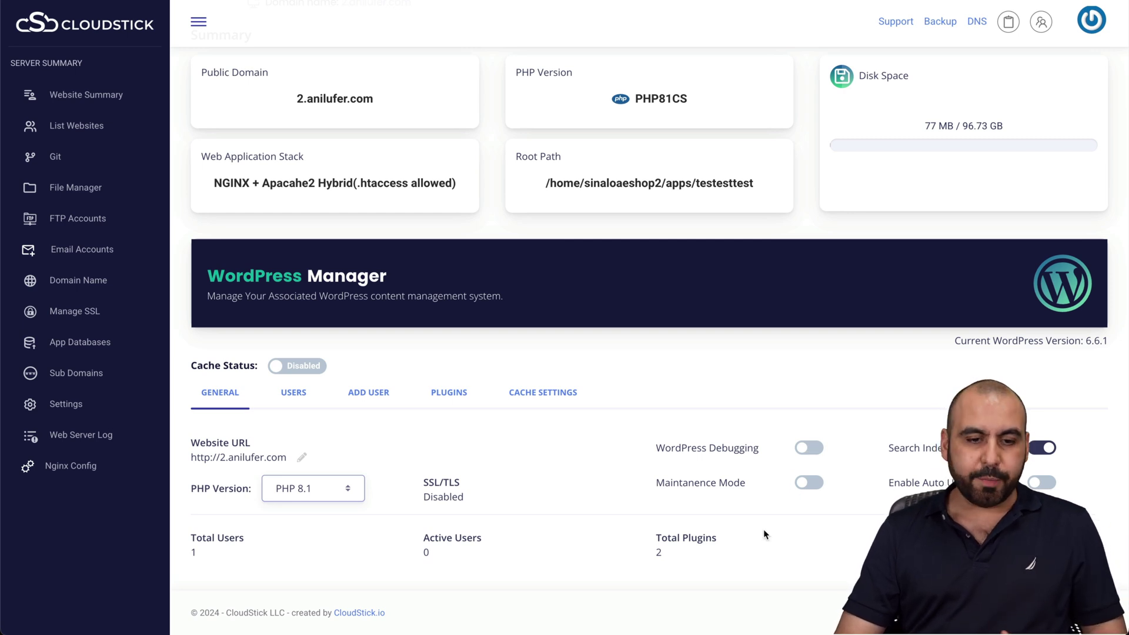
pyautogui.click(294, 393)
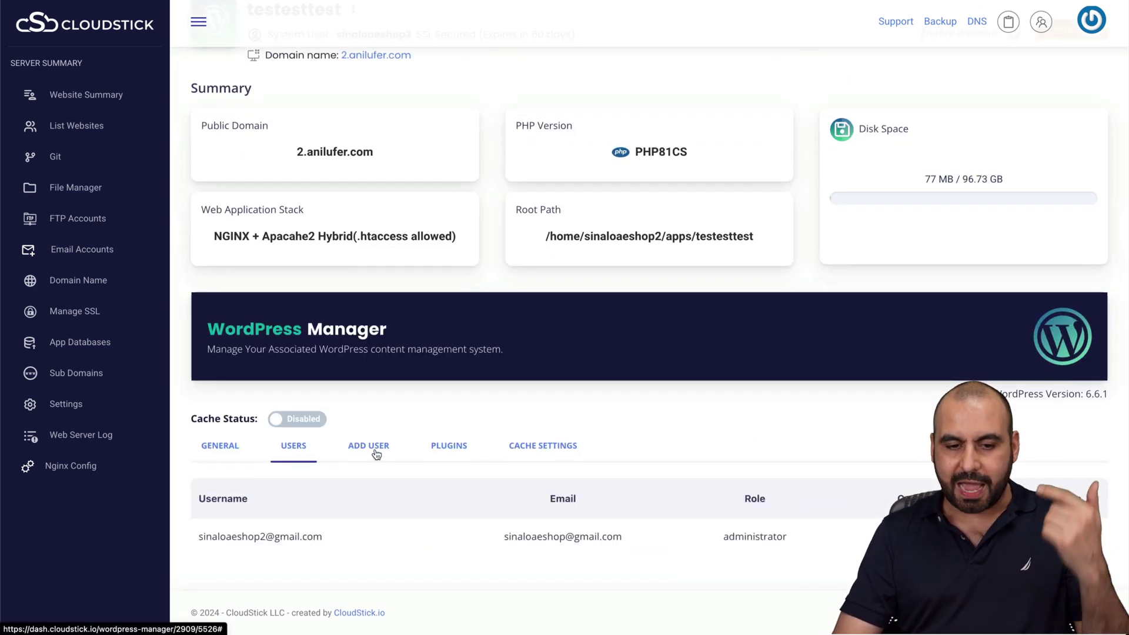
pyautogui.click(443, 451)
pyautogui.scroll(-1, 442, 449)
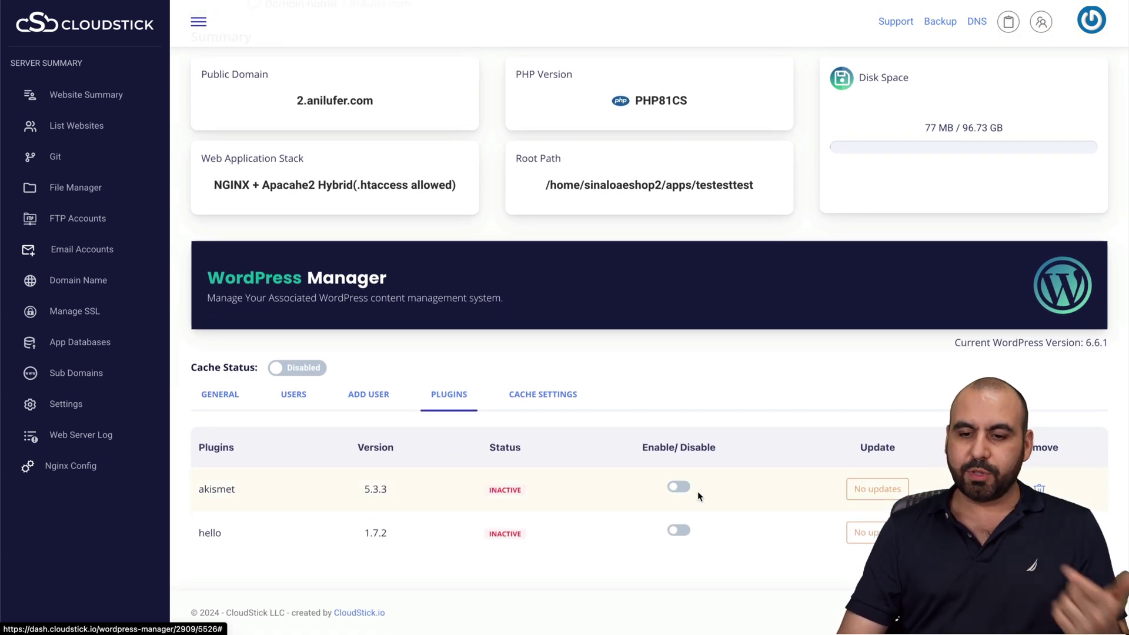
pyautogui.click(228, 396)
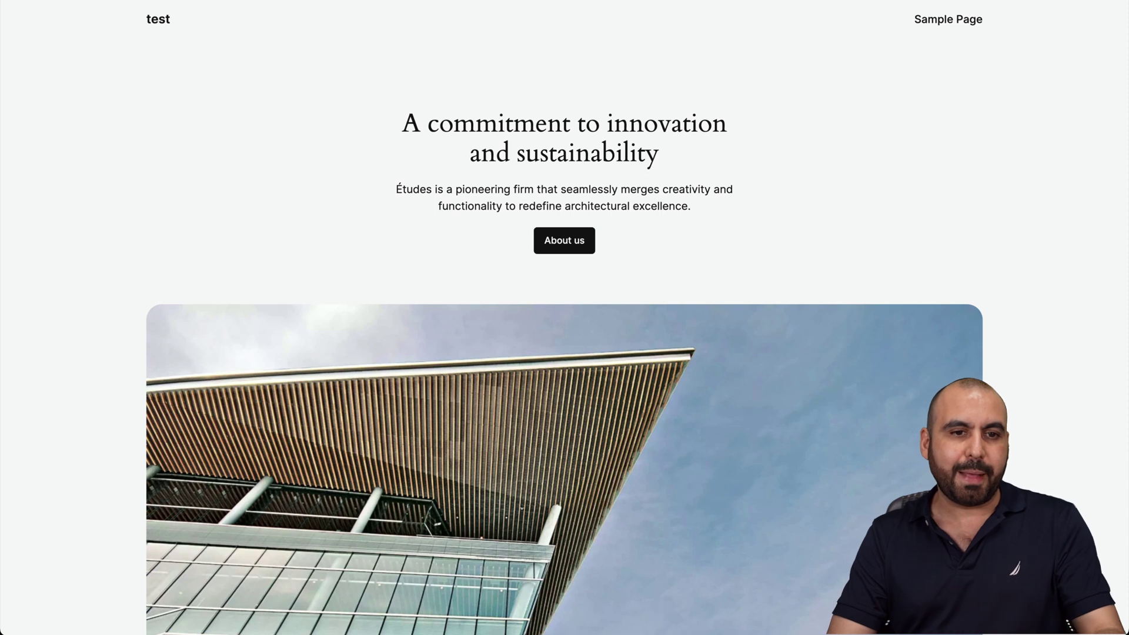
# Load the WordPress login page at 2.anilufer.com/wp-admin
pyautogui.hotkey('ctrl', 'l')
pyautogui.write('wp-admin')
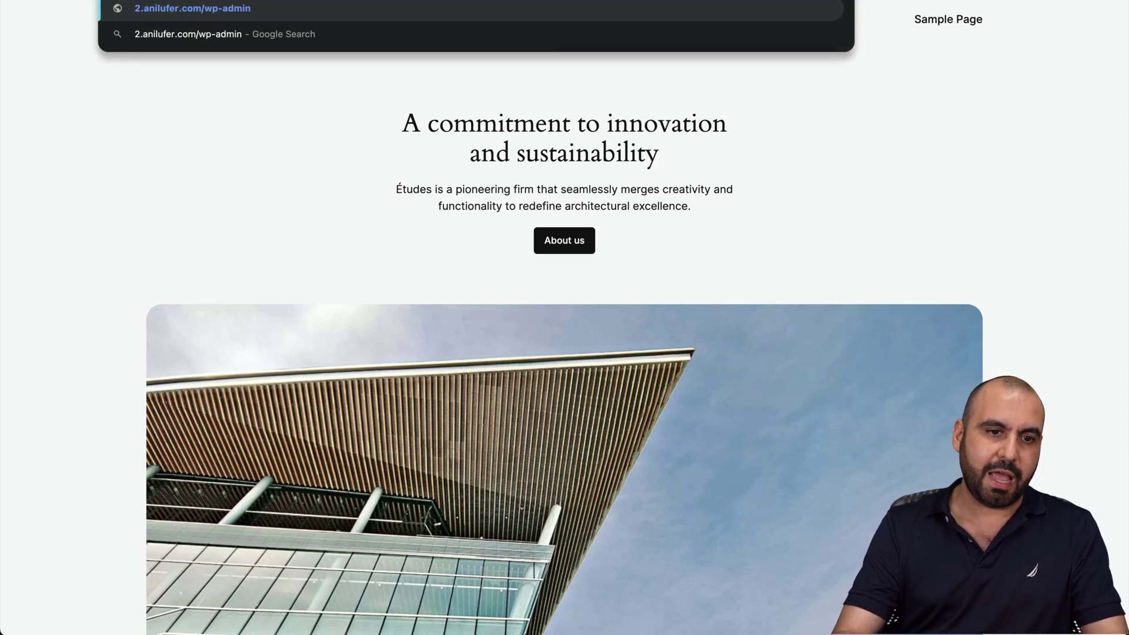
pyautogui.press('Return')
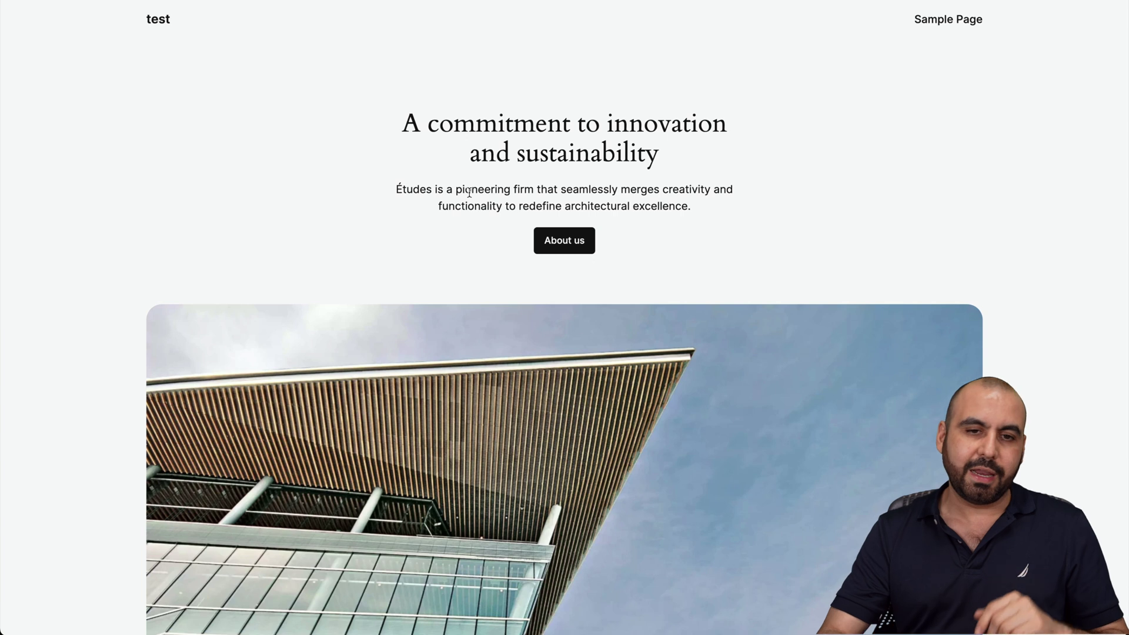
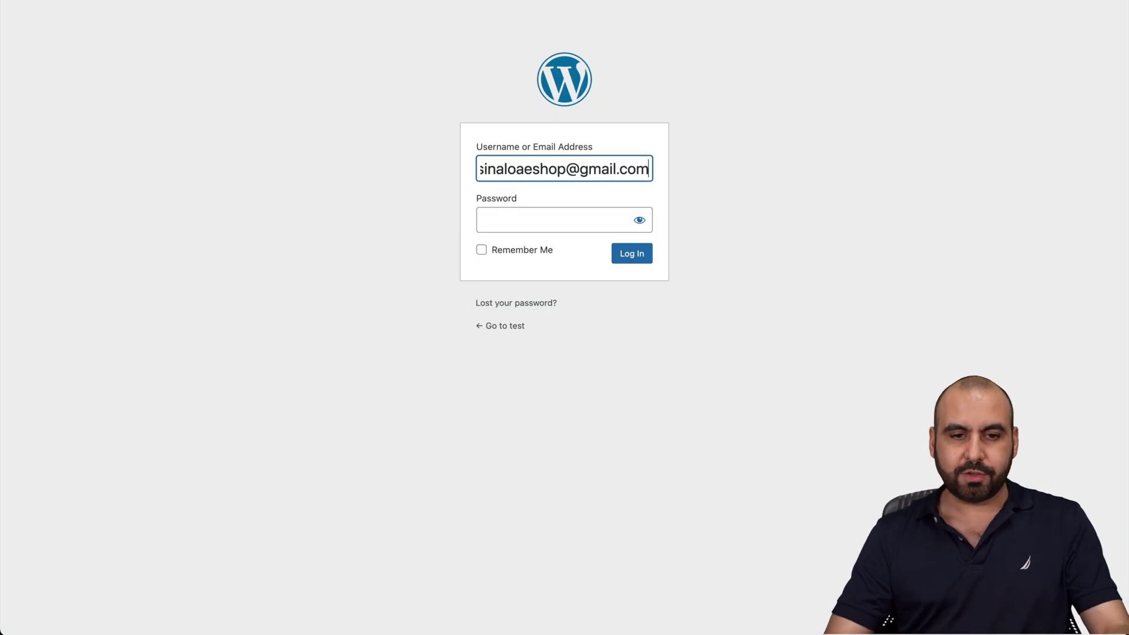
# Log in with the admin e-mail and password, declining the browser's offer to save it
pyautogui.click(544, 220)
pyautogui.write('**')
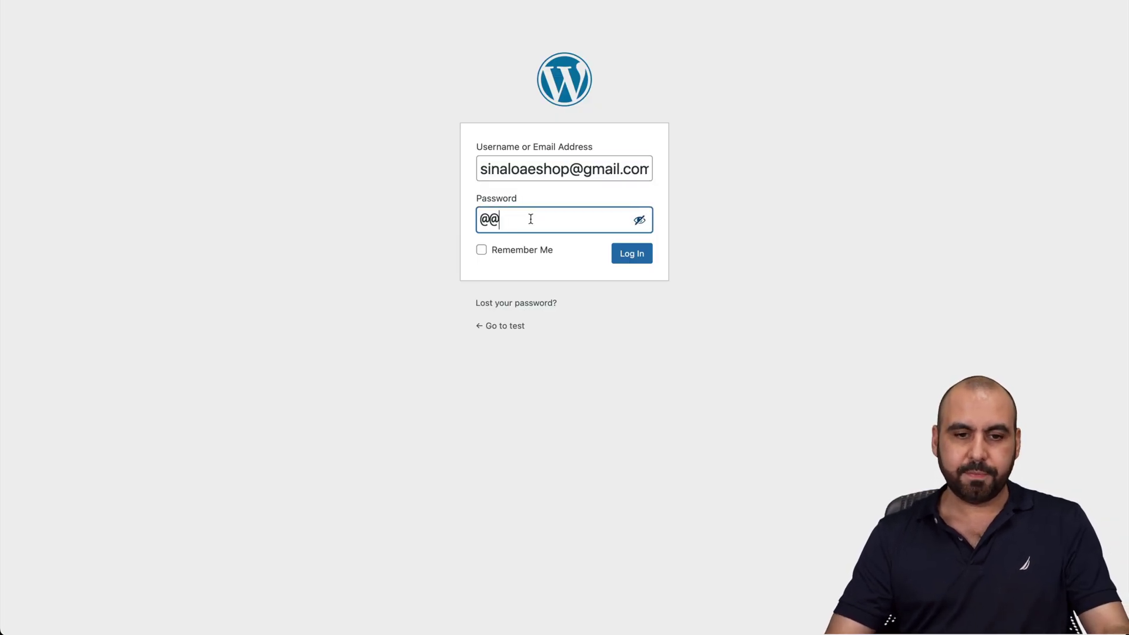
pyautogui.click(639, 220)
pyautogui.click(637, 258)
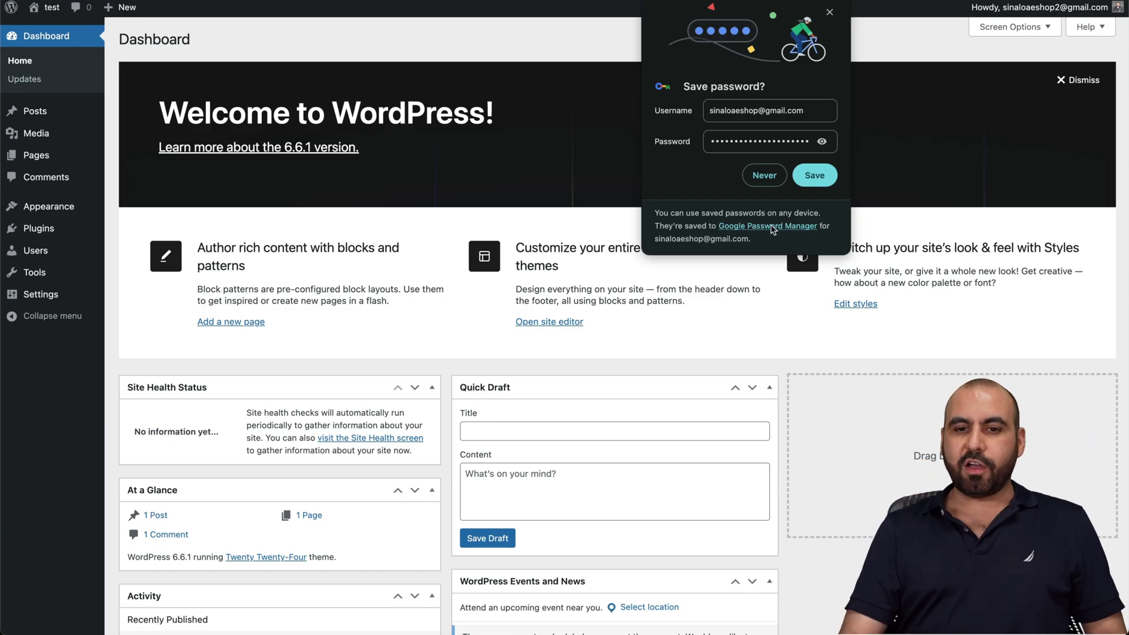
pyautogui.click(764, 174)
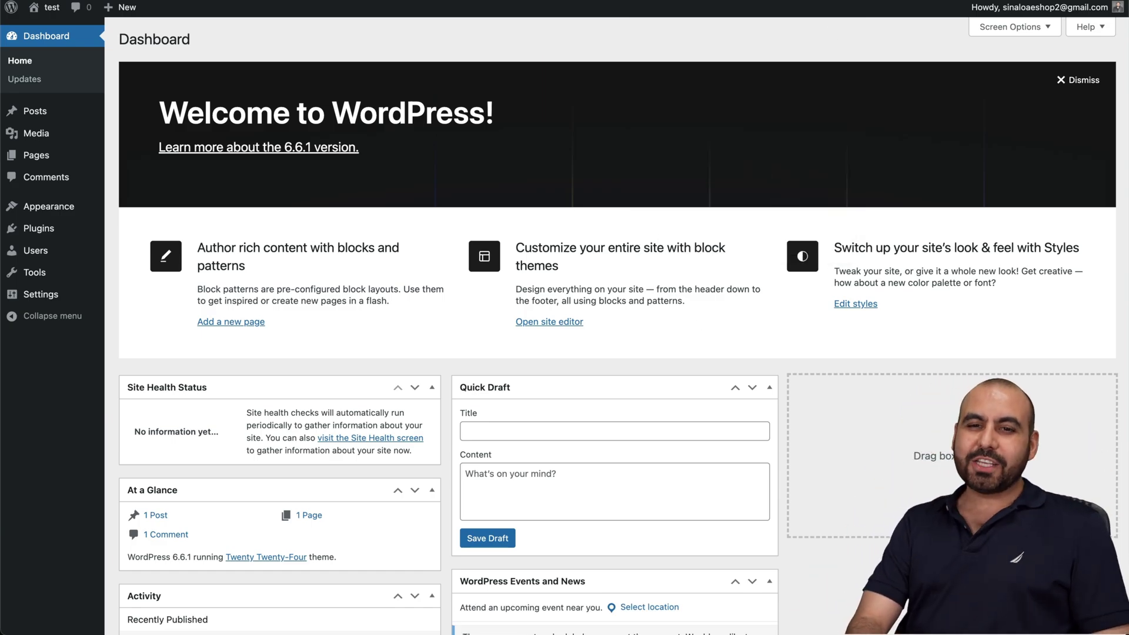
pyautogui.moveTo(761, 7)
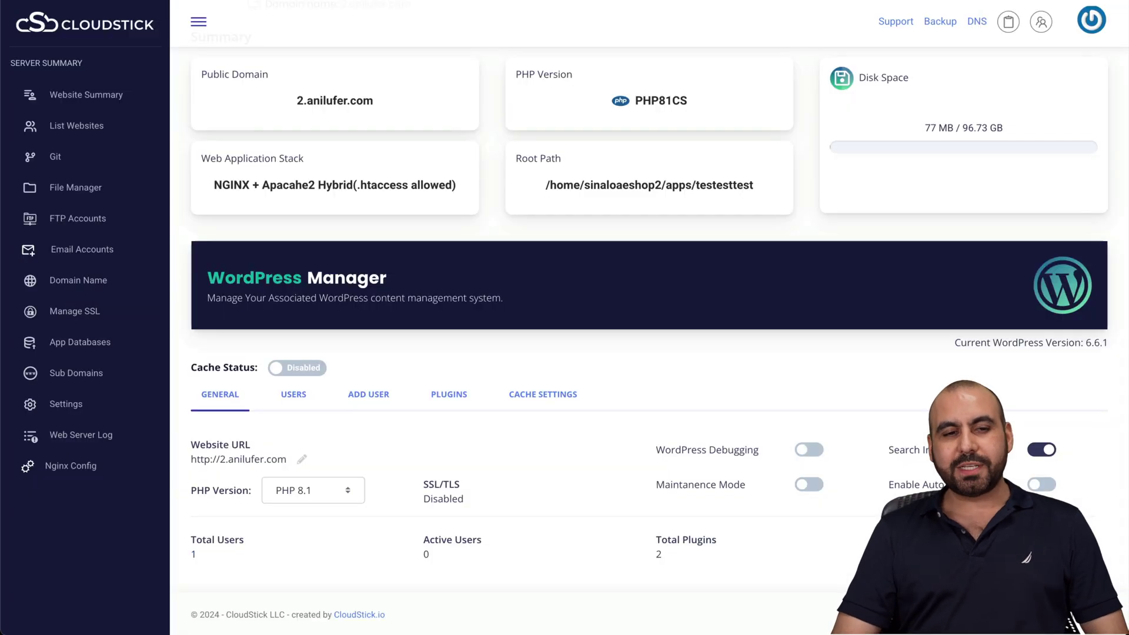